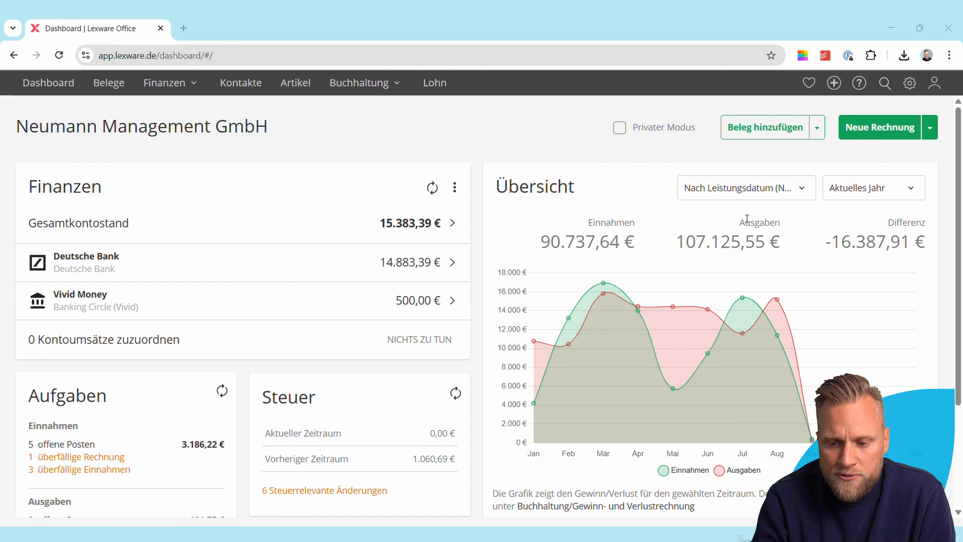
Step: Open the general company settings and examine the price, company type, tax number, taxation and advance VAT return options
click(910, 84)
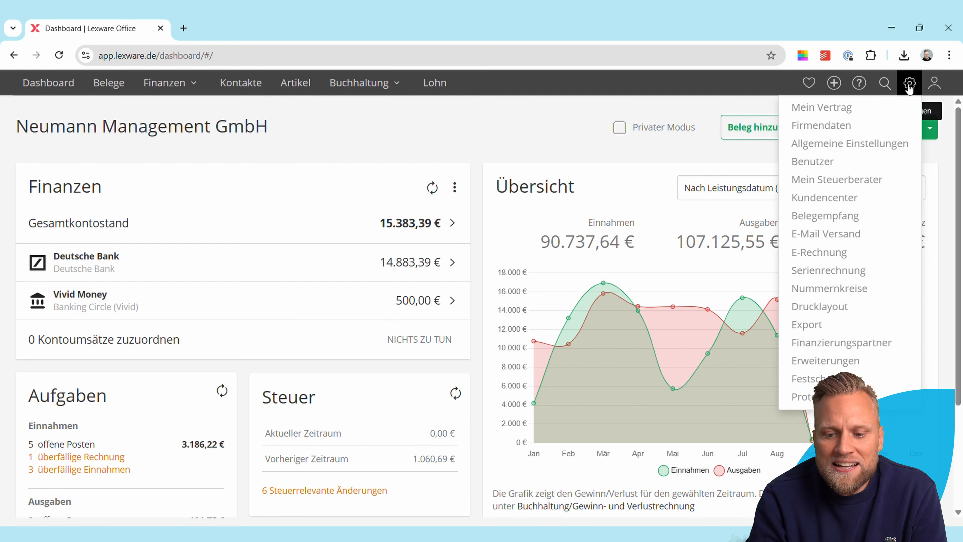
click(848, 148)
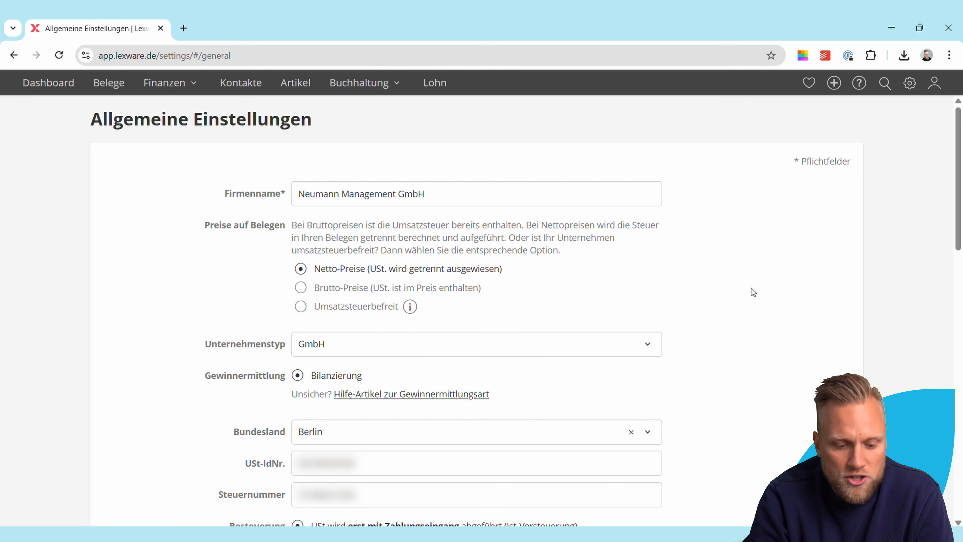
scroll(751, 288, down, 3)
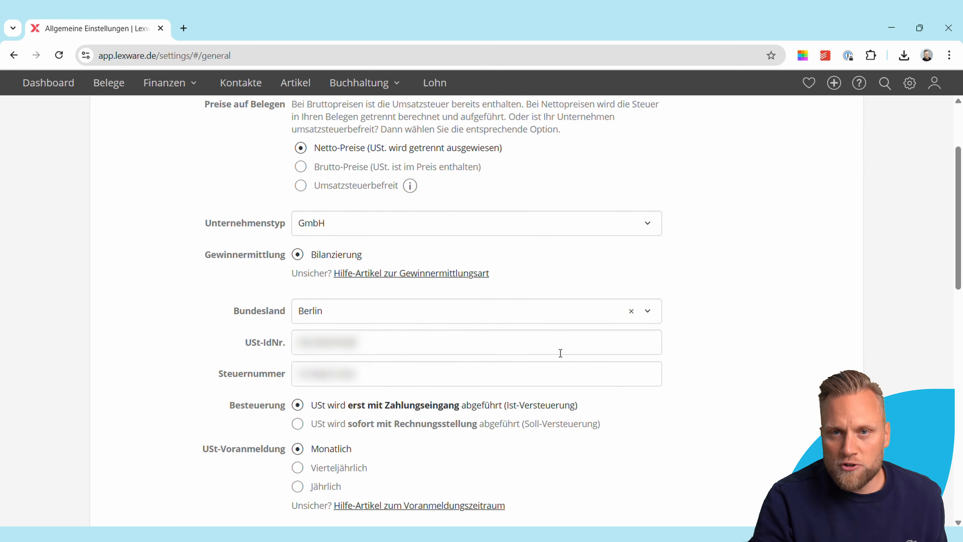
click(561, 353)
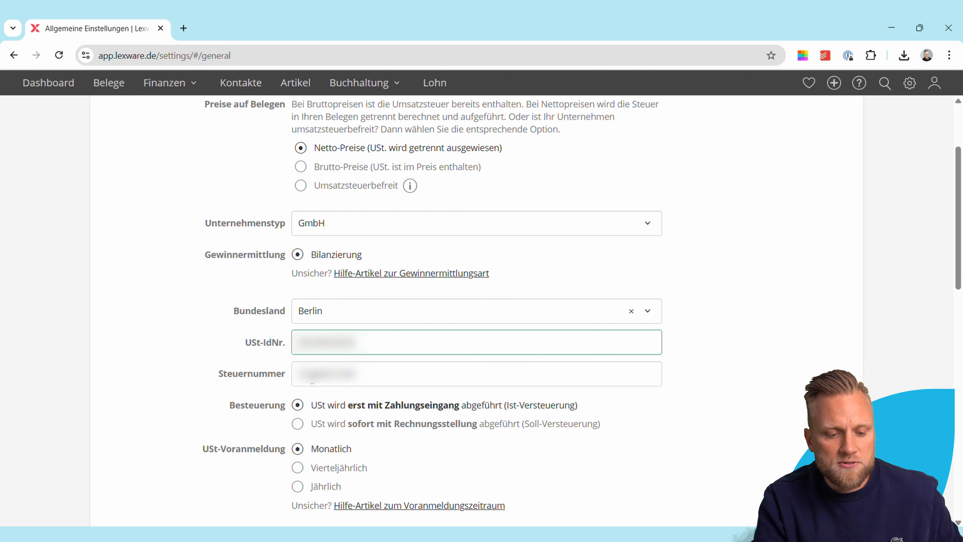
double_click(253, 374)
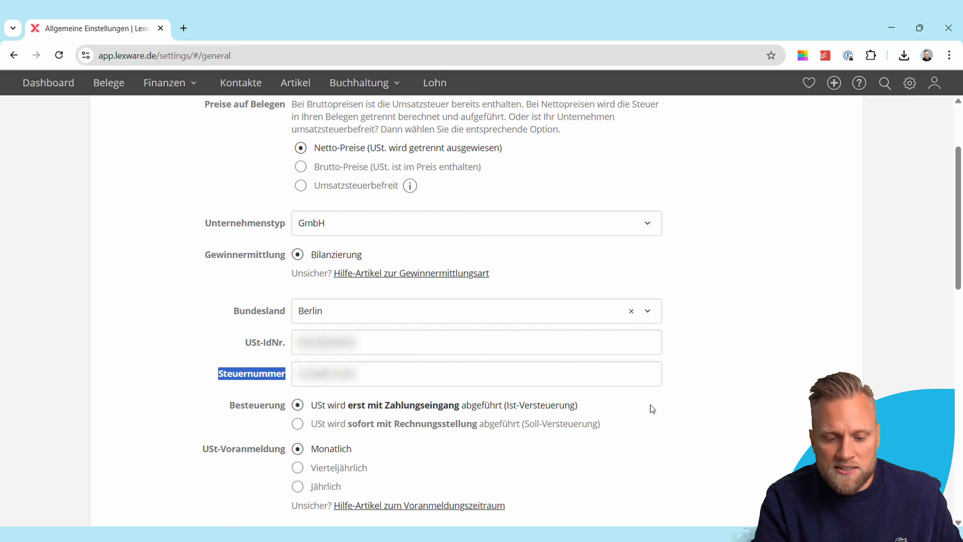
click(721, 418)
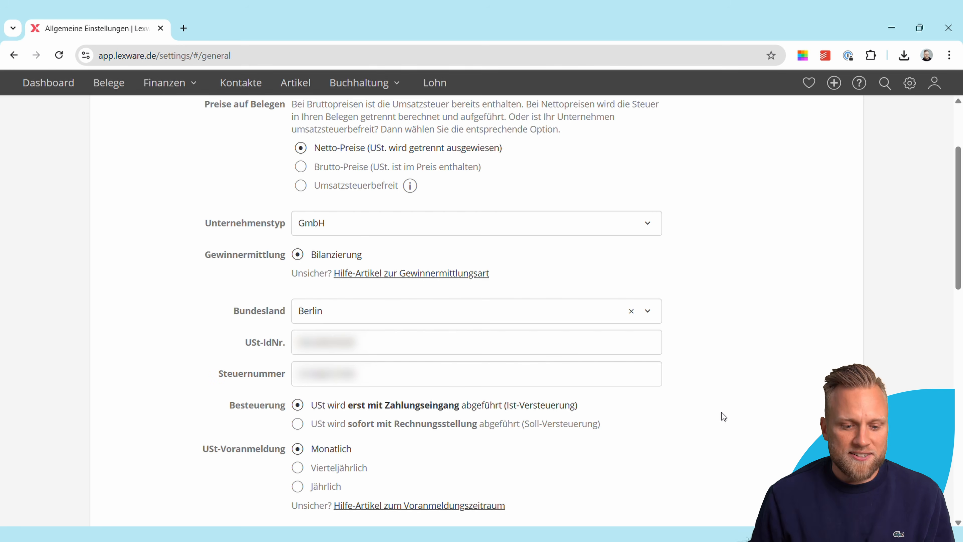
scroll(723, 416, down, 3)
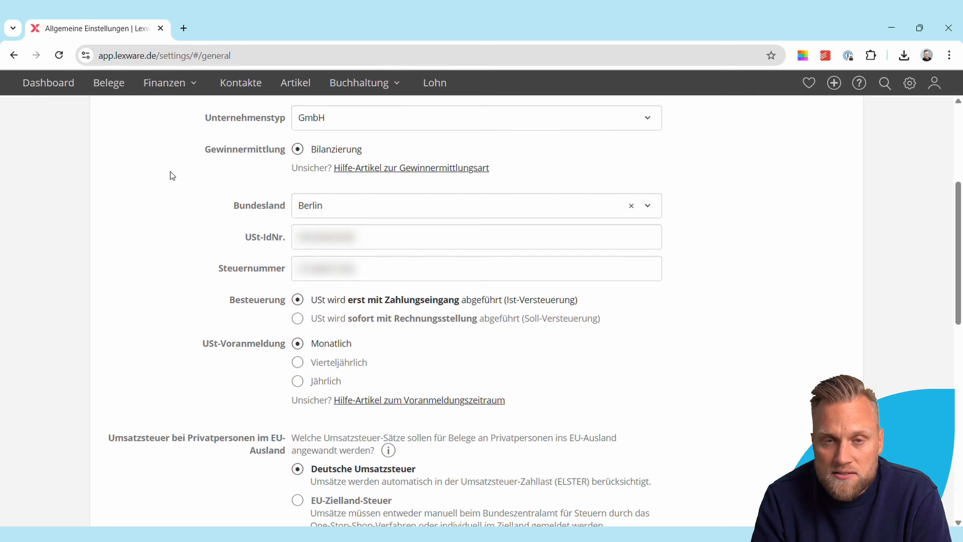
Step: Open the list of all vouchers and search it for "google"
click(111, 91)
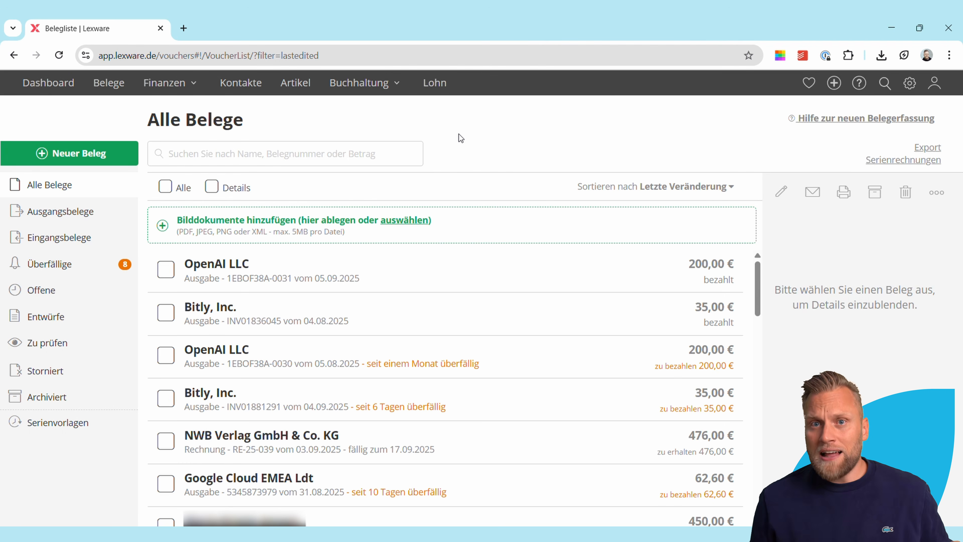
click(358, 149)
text(google)
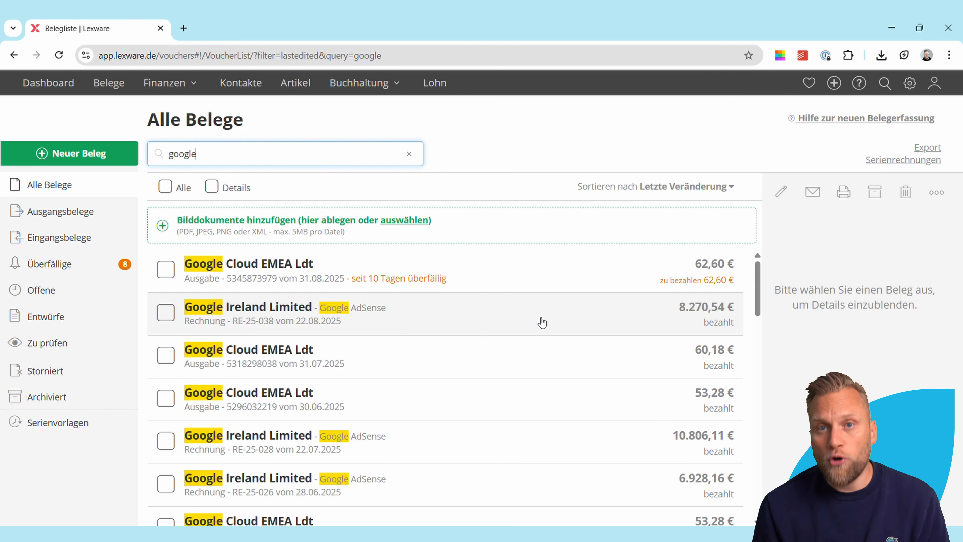
Step: Open the Google Ireland Limited AdSense invoice dated 22.08.2025, examine its line items and reverse-charge note, and return to the voucher list
click(550, 319)
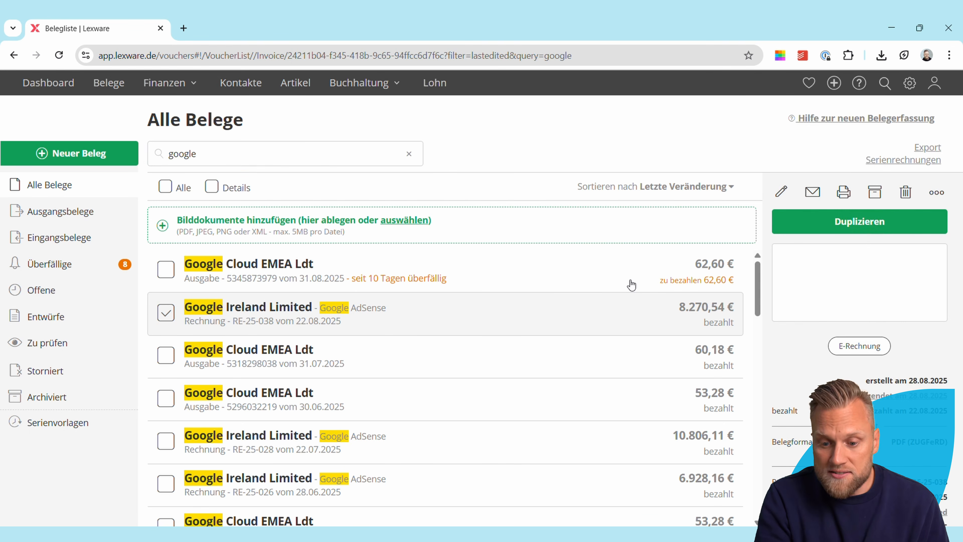
click(853, 292)
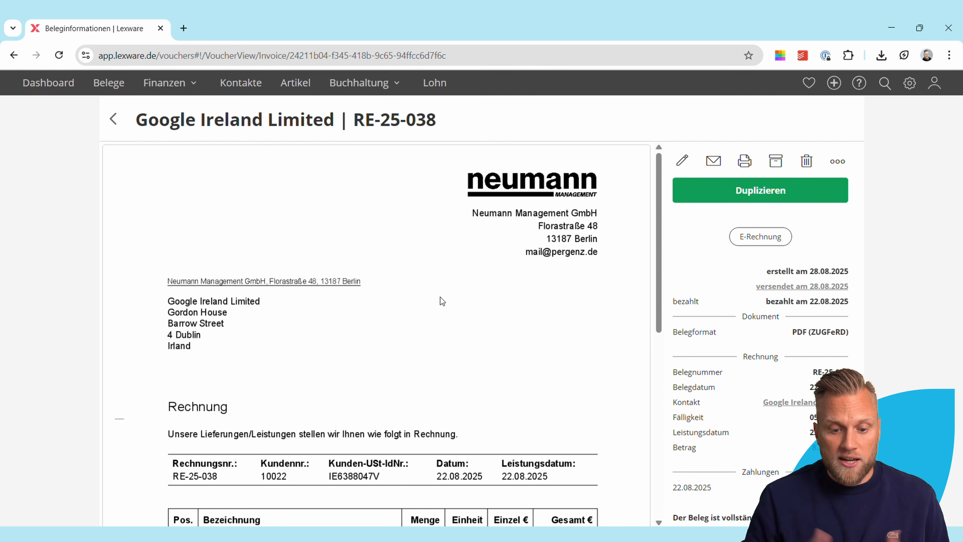
scroll(378, 326, down, 1)
scroll(379, 326, down, 5)
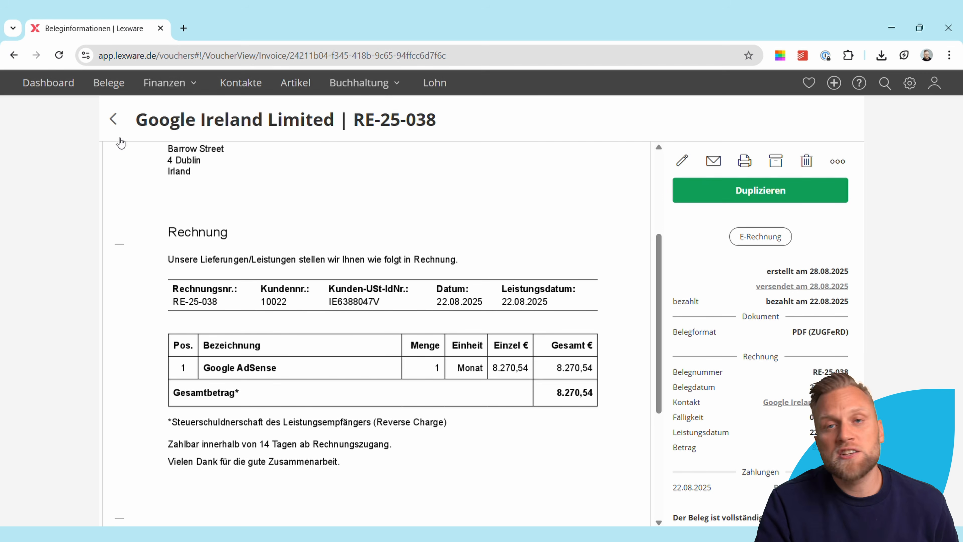
click(114, 120)
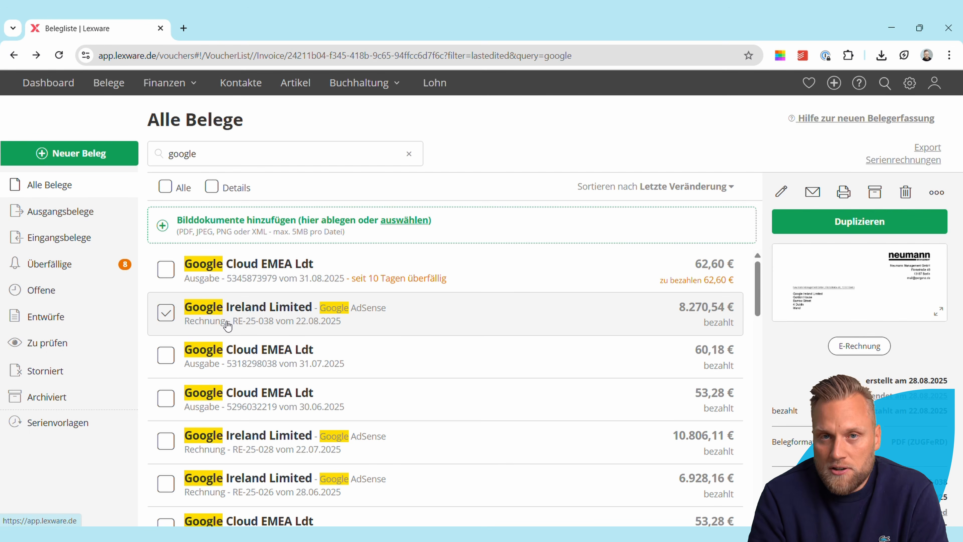
Step: Open the file selection for adding voucher documents, cancel it, and clear the voucher search
click(353, 227)
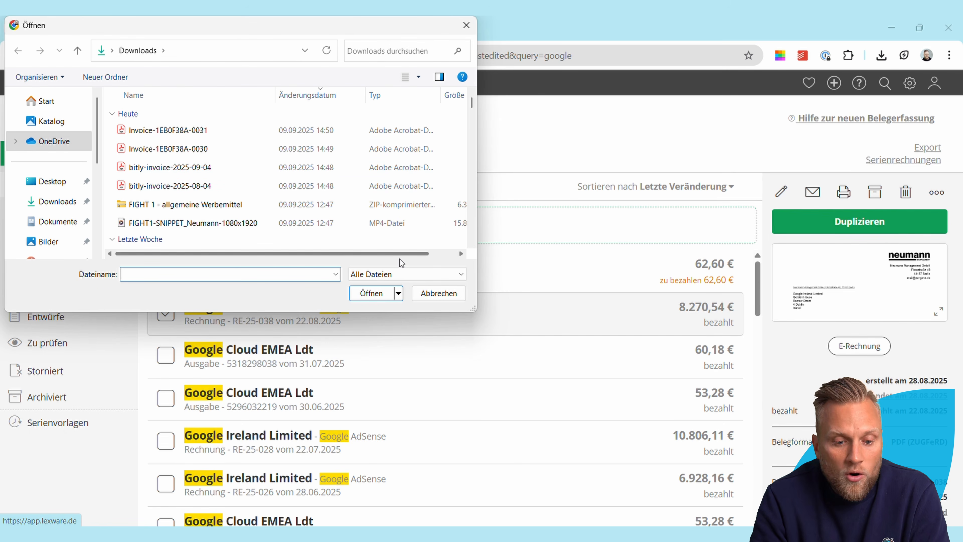
click(446, 297)
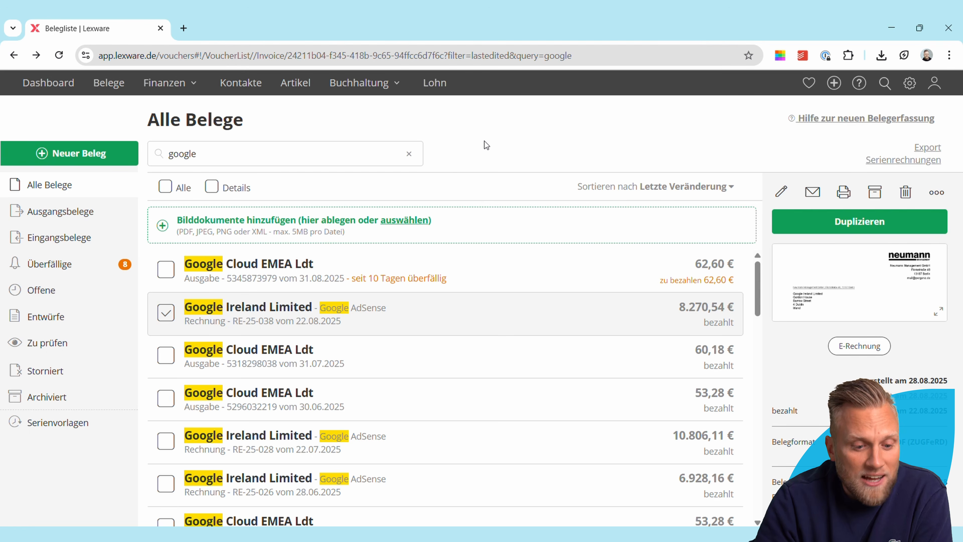
click(409, 154)
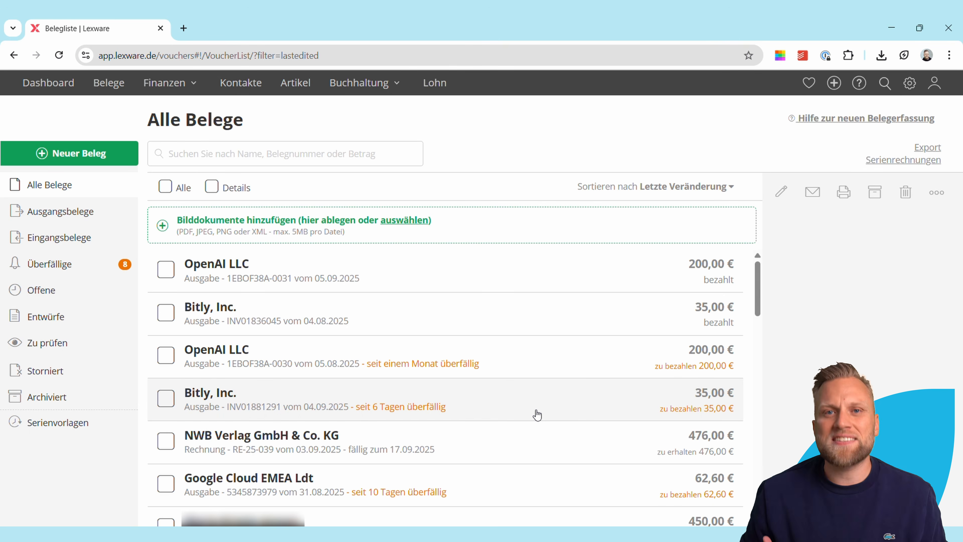
Step: Preview the overdue Bitly expense, and examine the Haufe Service Center GmbH expense's full invoice and its expense category before returning to the voucher list
click(537, 414)
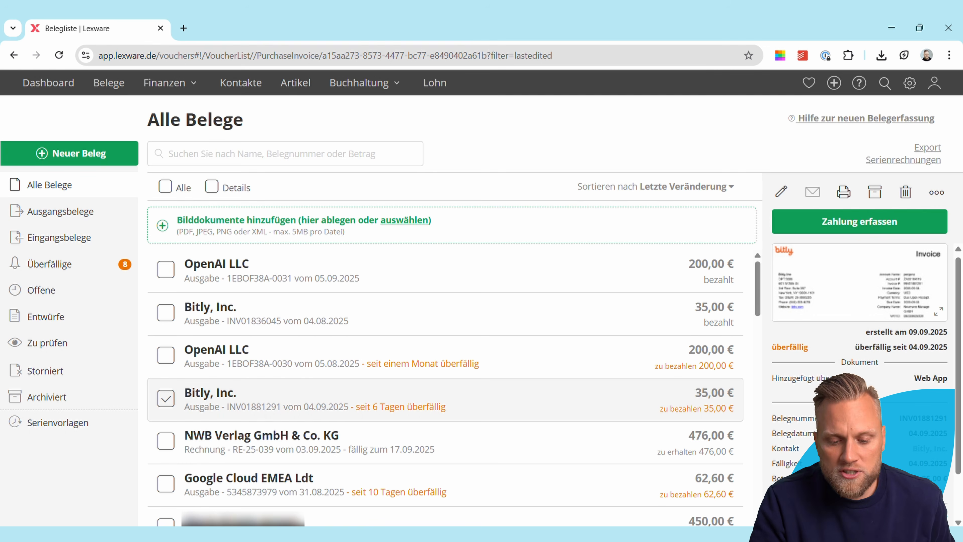
scroll(860, 323, down, 2)
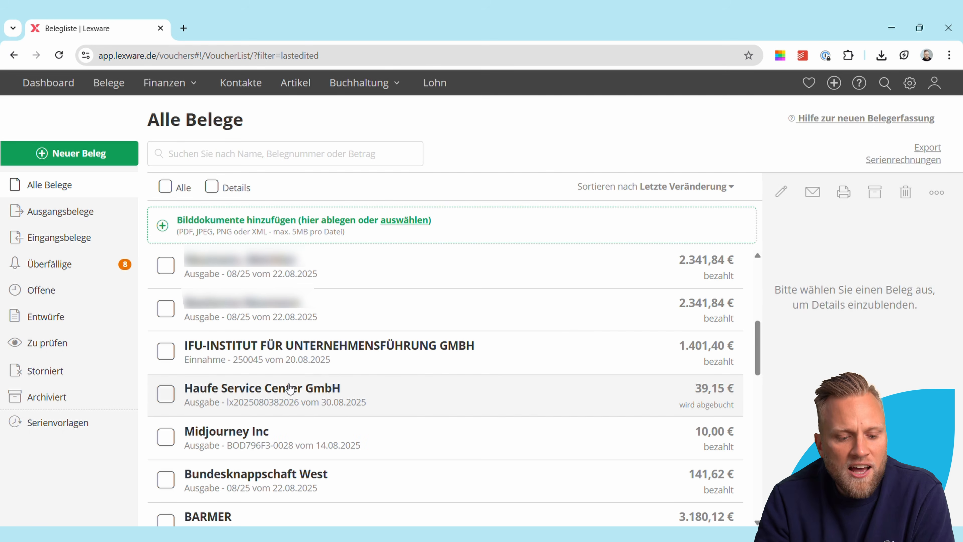
click(399, 391)
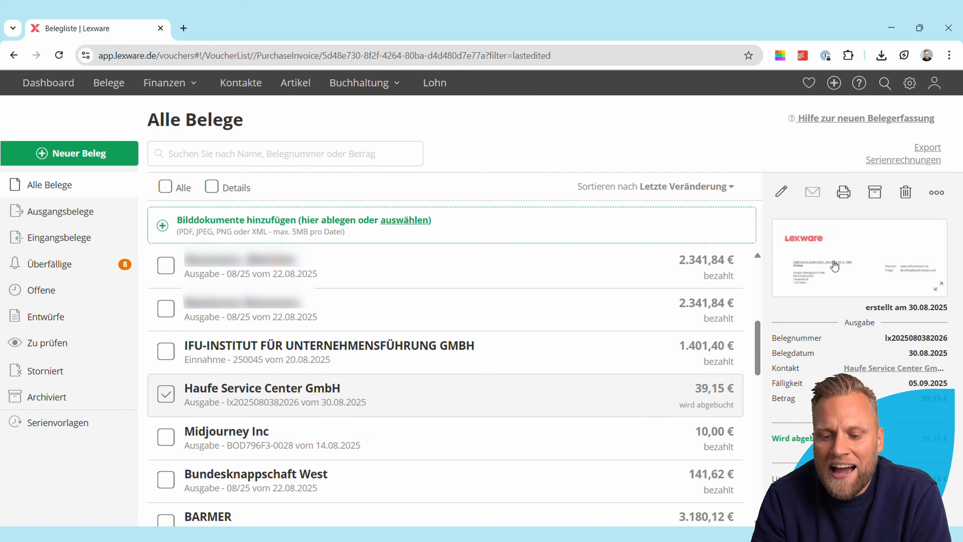
click(834, 266)
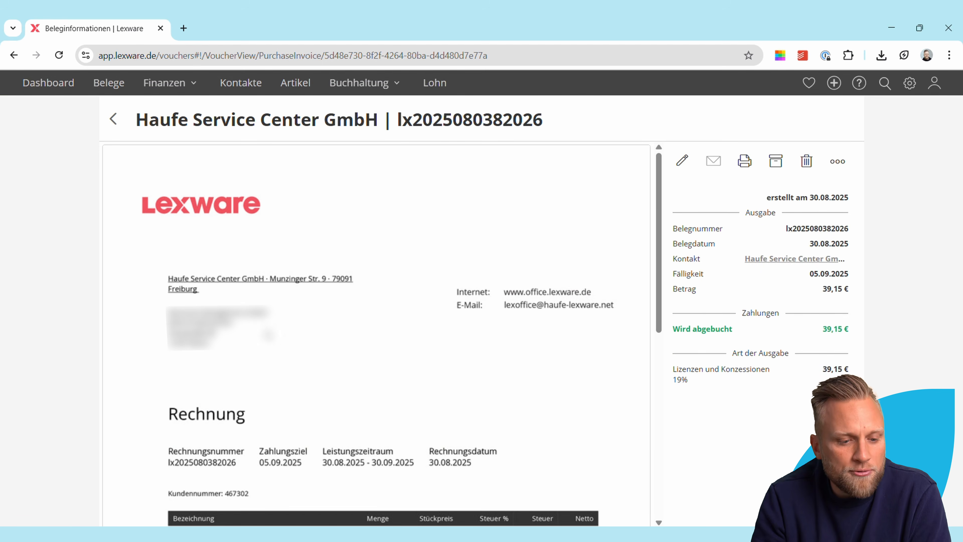
scroll(273, 341, down, 5)
scroll(274, 340, down, 1)
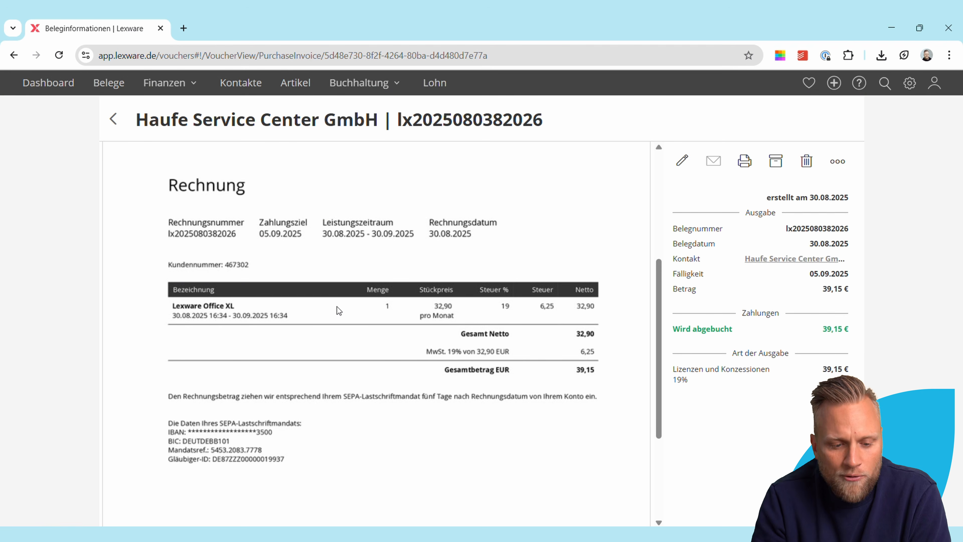
scroll(378, 314, up, 1)
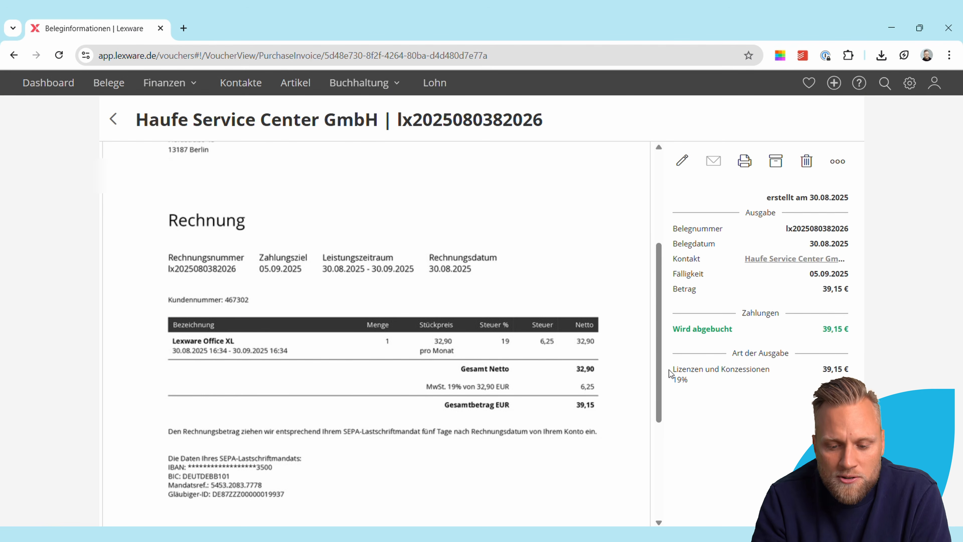
scroll(453, 376, up, 1)
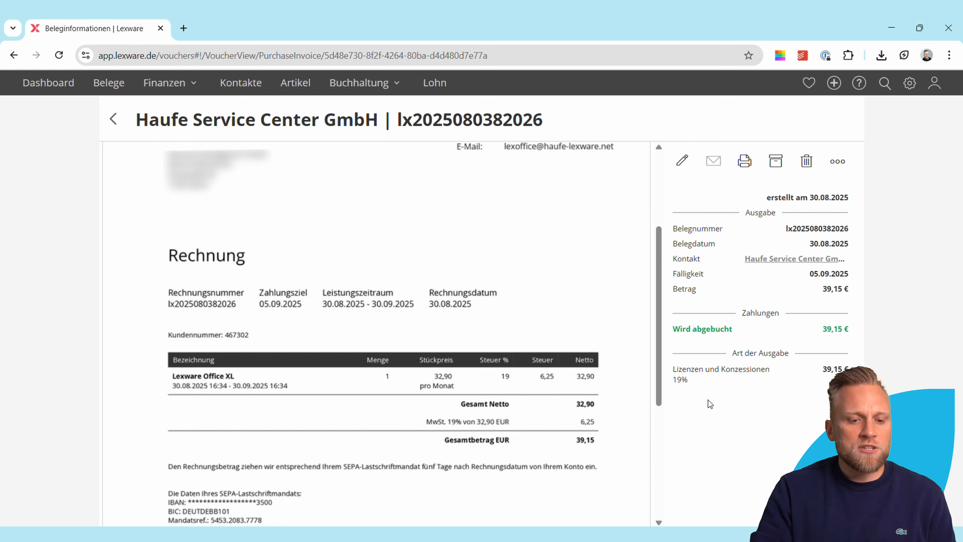
scroll(274, 238, up, 4)
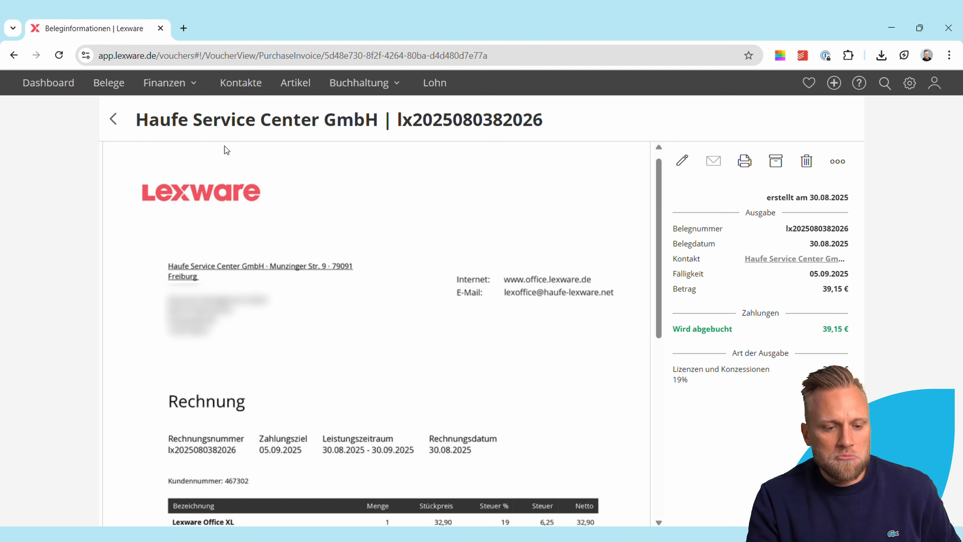
click(124, 116)
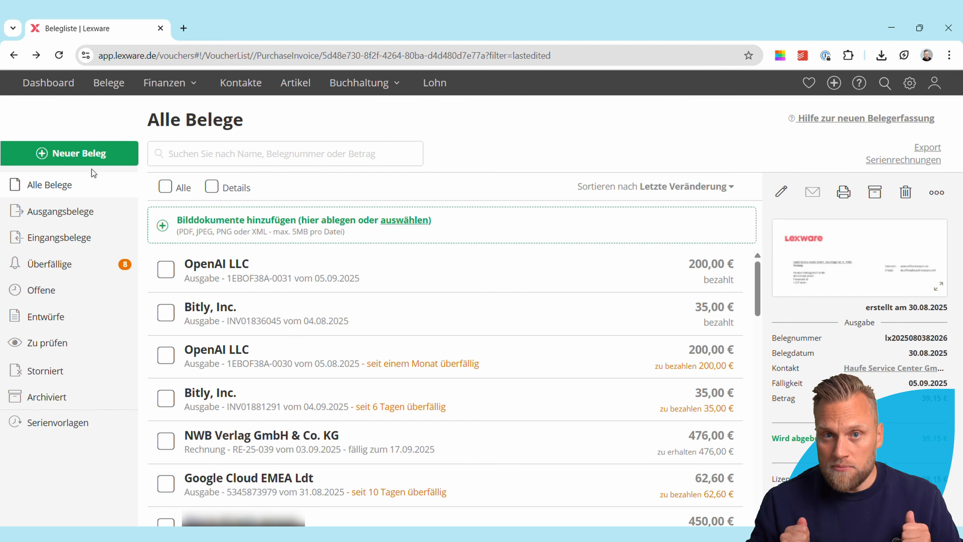
Step: Reopen the Haufe Service Center GmbH invoice document, check its line item and total again, and go back to the voucher list
click(856, 266)
scroll(577, 334, down, 5)
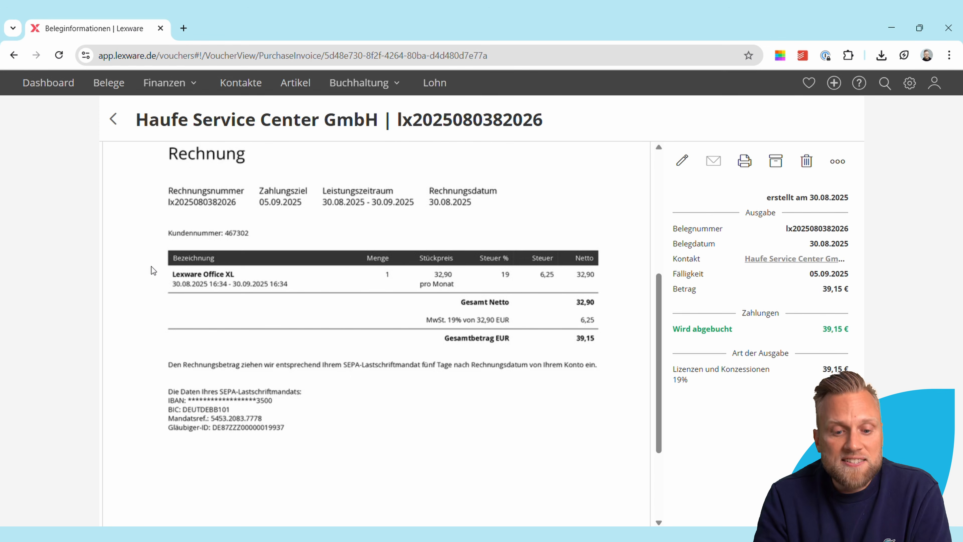
click(113, 118)
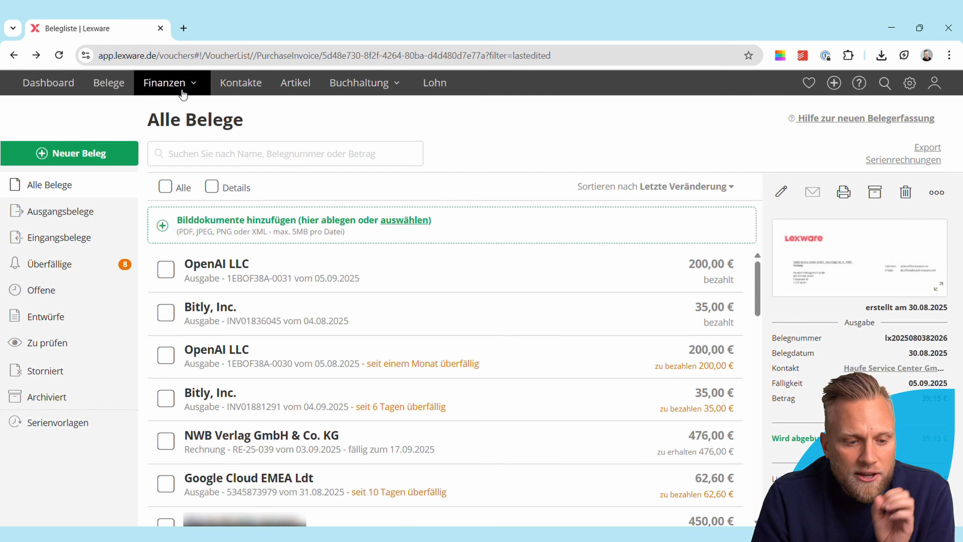
Step: Switch to the finance area and view the overview of connected bank accounts
click(174, 90)
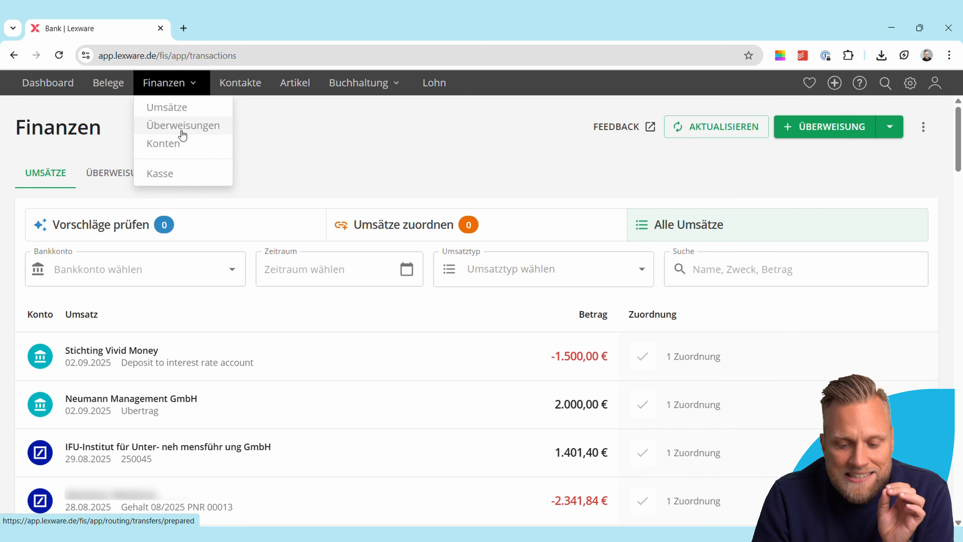
click(178, 144)
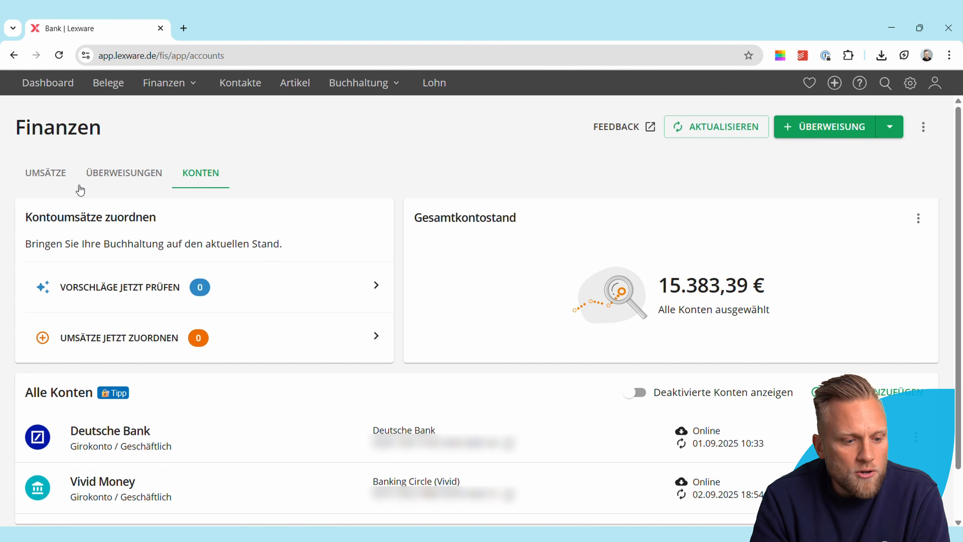
Step: In the list of all bank transactions, open the voucher assignment of the Haufe Service Center GmbH debit dated 07.08.2025
click(57, 177)
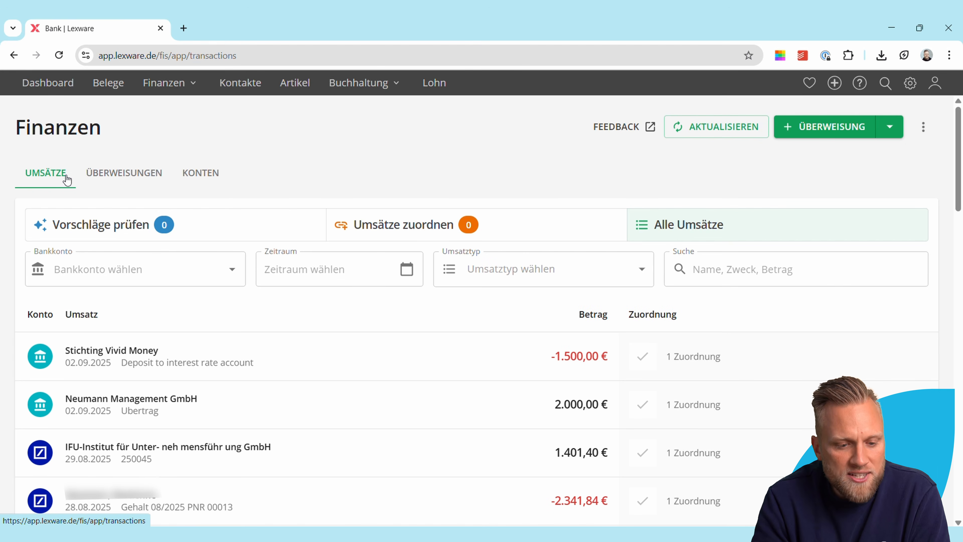
scroll(533, 441, down, 5)
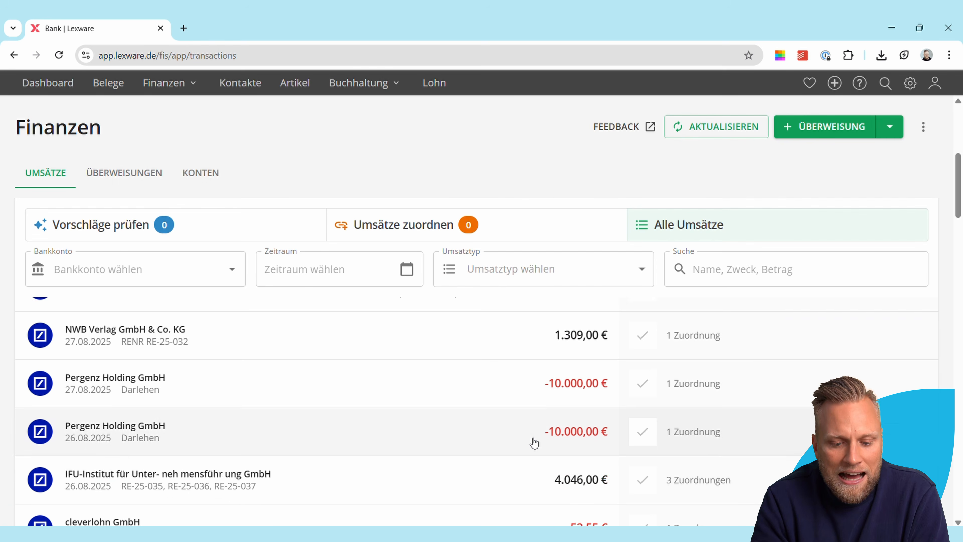
scroll(534, 442, down, 10)
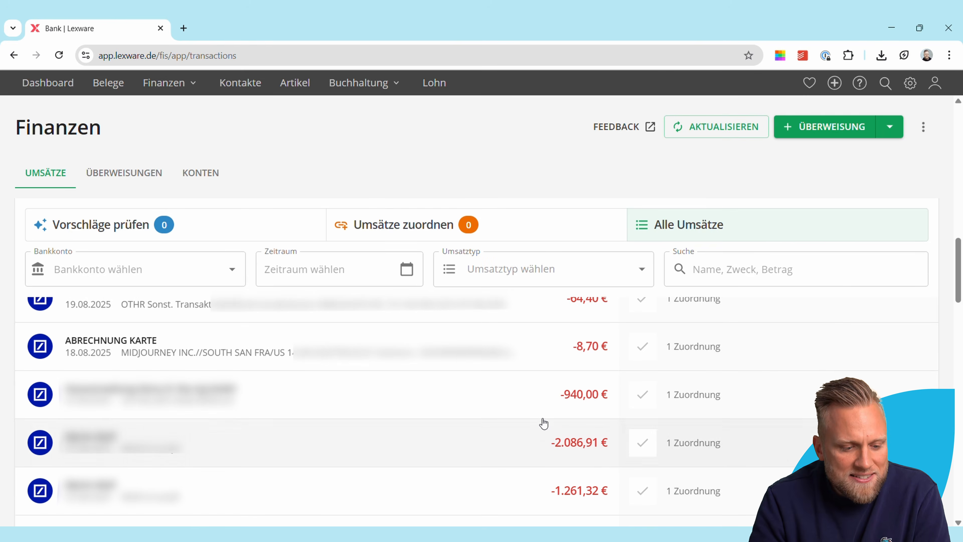
scroll(544, 424, down, 2)
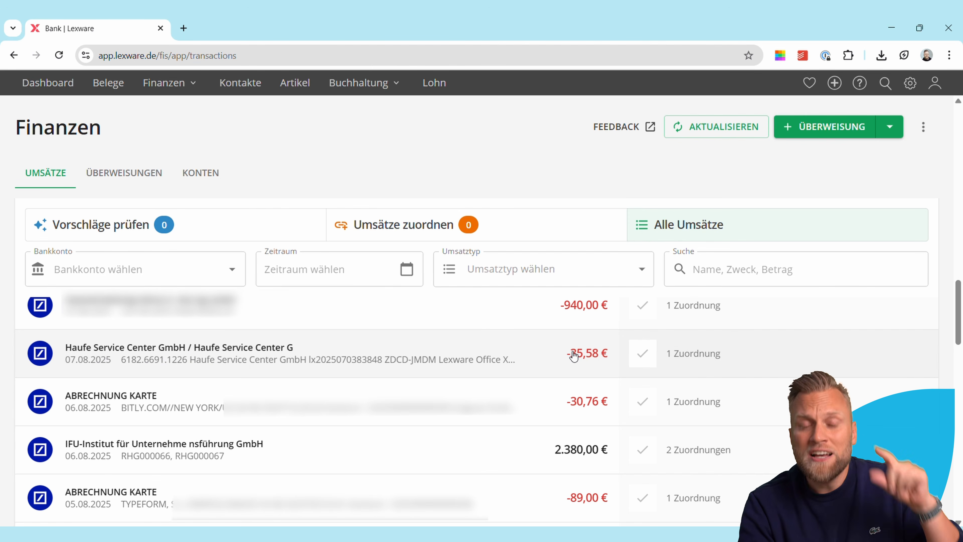
click(707, 356)
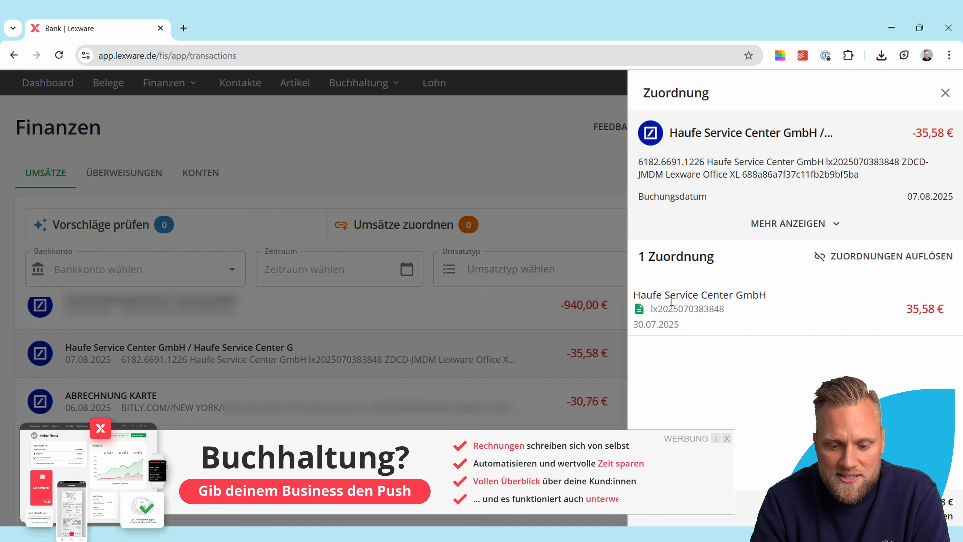
mouse_move(658, 306)
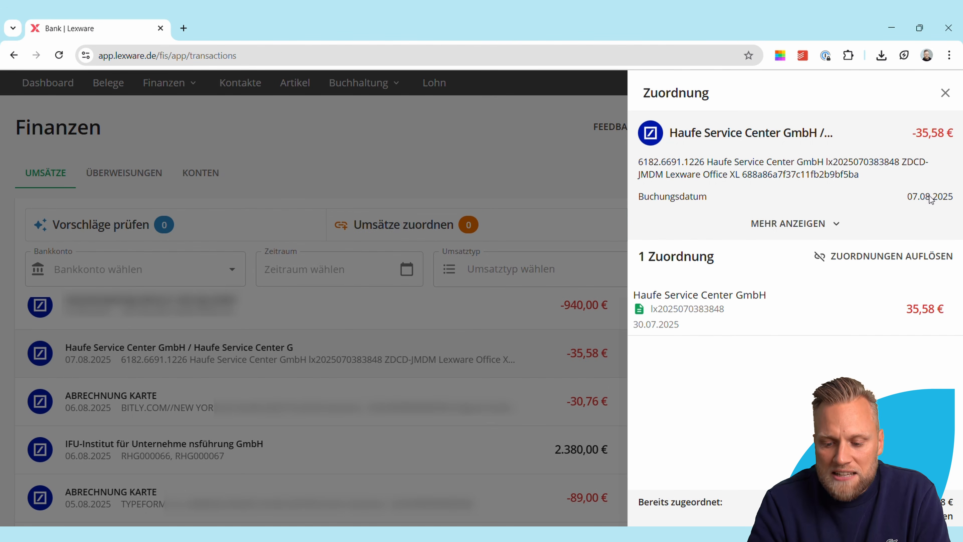
Step: Close the Haufe assignment and check the list of bank transactions still awaiting assignment, reopening the transactions overview in between
click(945, 94)
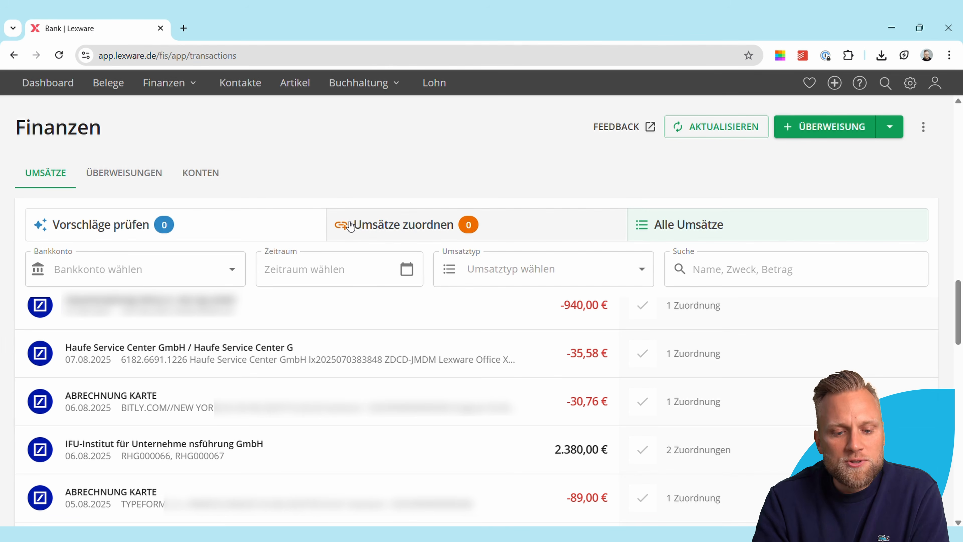
click(409, 226)
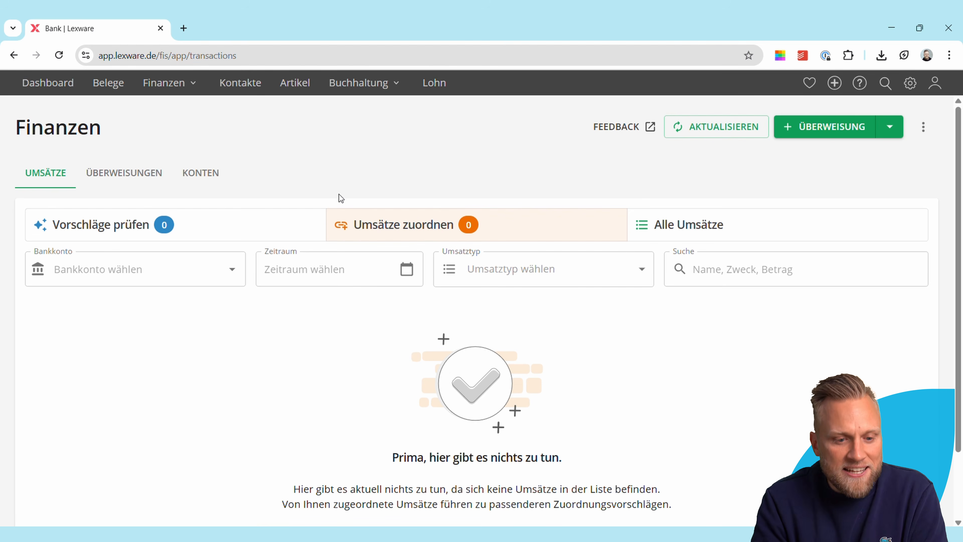
click(174, 85)
click(166, 106)
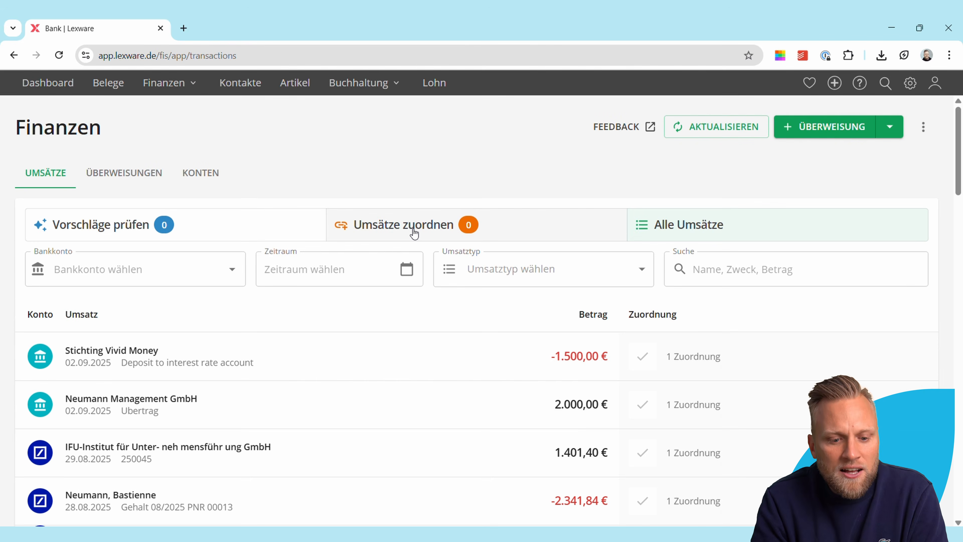
click(413, 231)
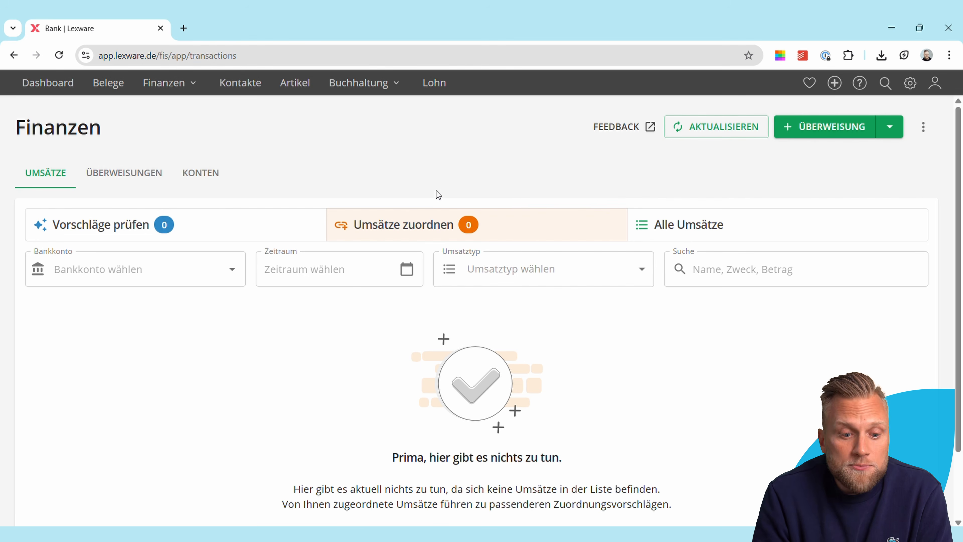
Step: Open the VAT liability report (Umsatzsteuer-Zahllast) and view the figures for the whole year 2024
click(359, 83)
click(376, 131)
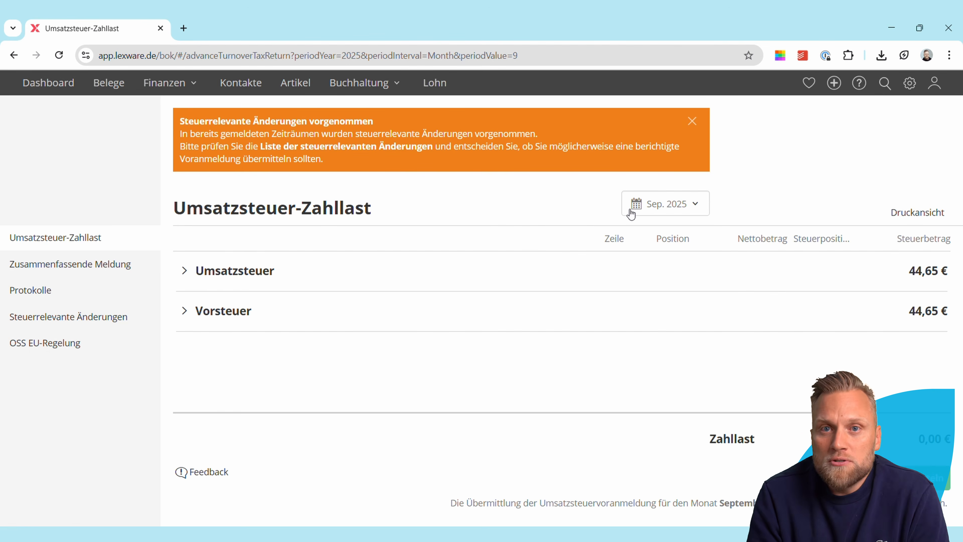
click(710, 205)
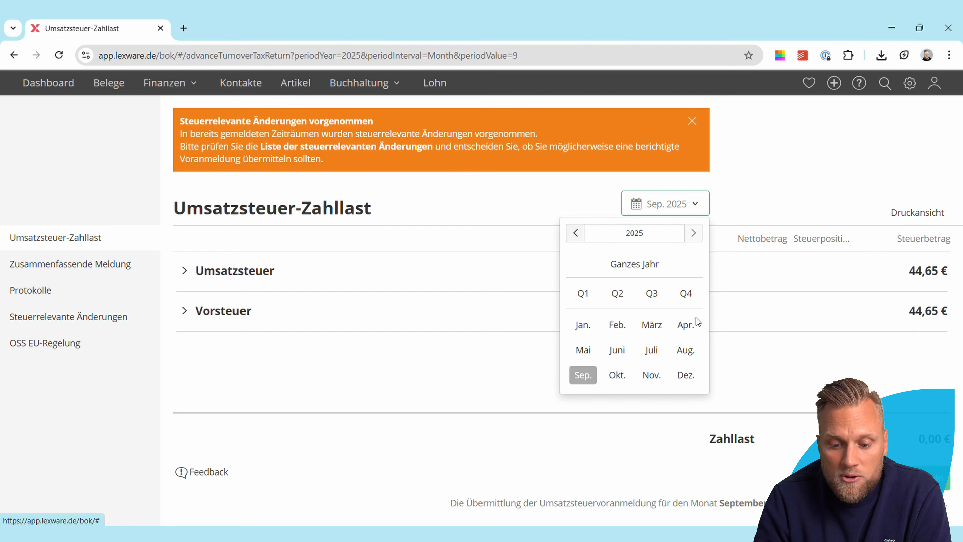
click(577, 234)
click(625, 265)
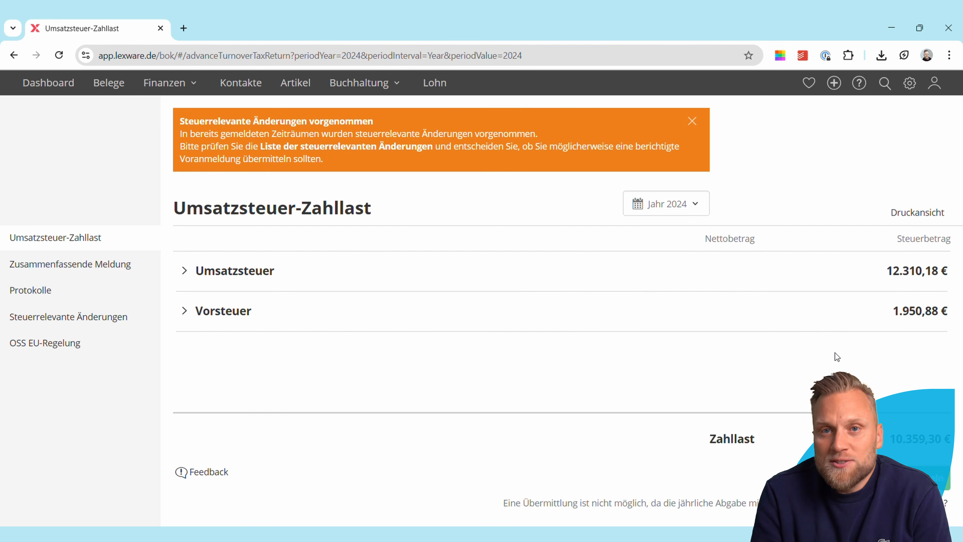
Step: Set the reporting period of the VAT liability report to August 2025
click(700, 204)
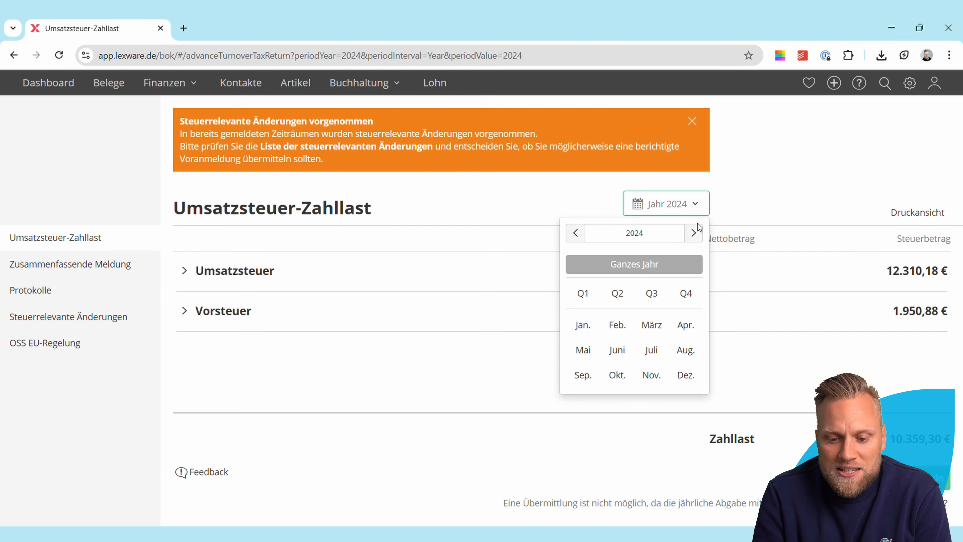
click(694, 233)
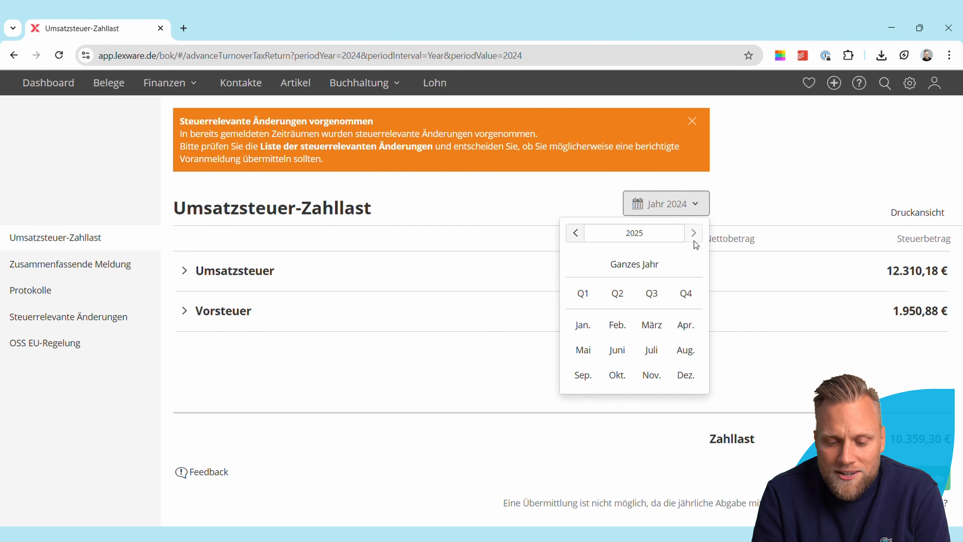
click(686, 350)
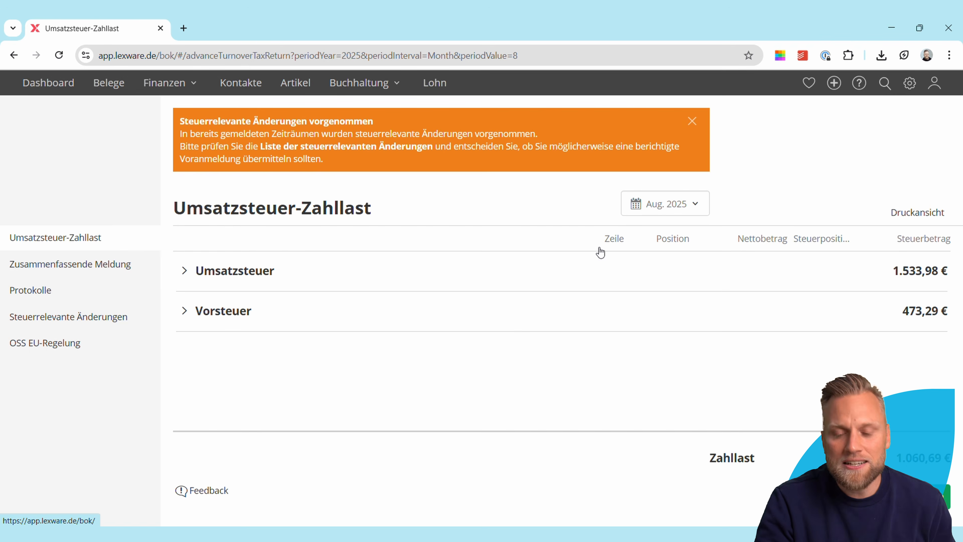
Step: View the VAT liability for February 2025 for comparison, and return the report to August 2025
click(701, 211)
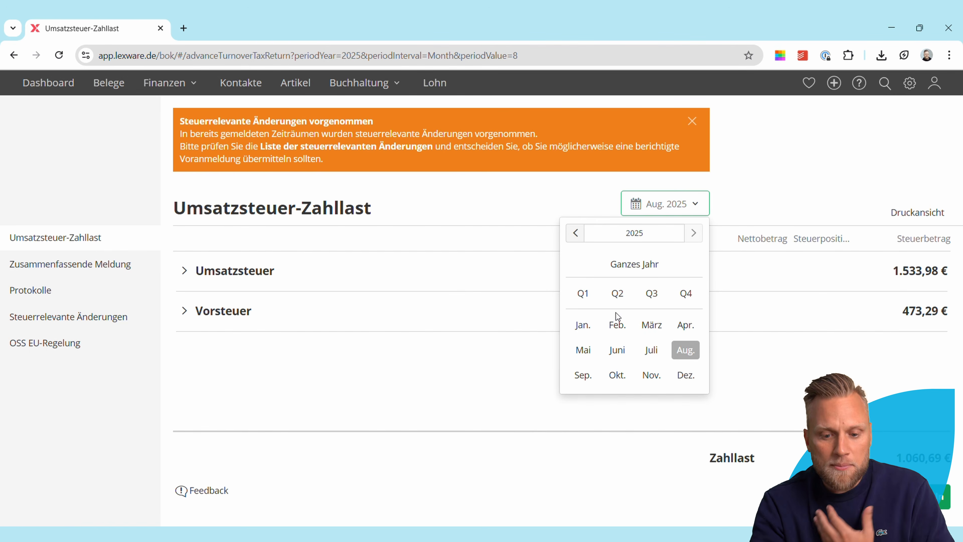
click(618, 325)
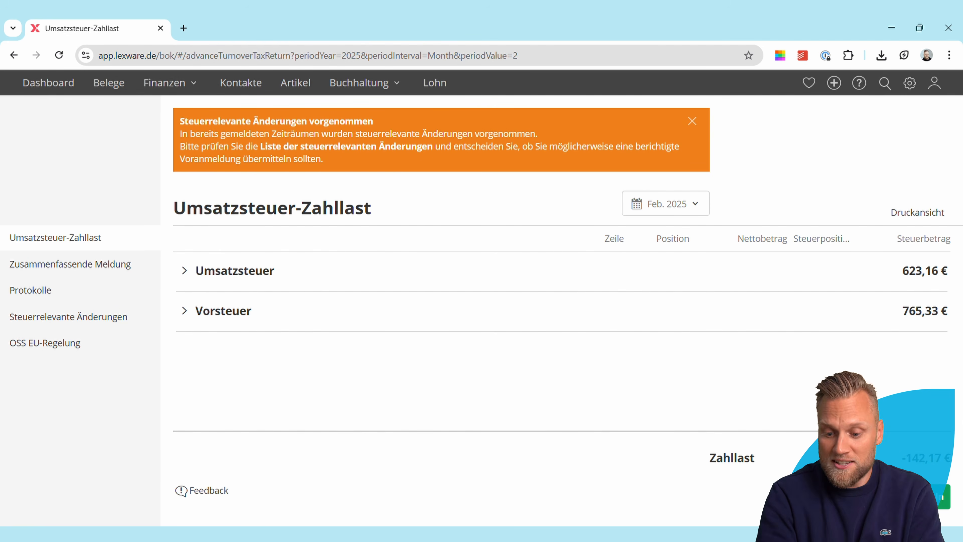
click(695, 205)
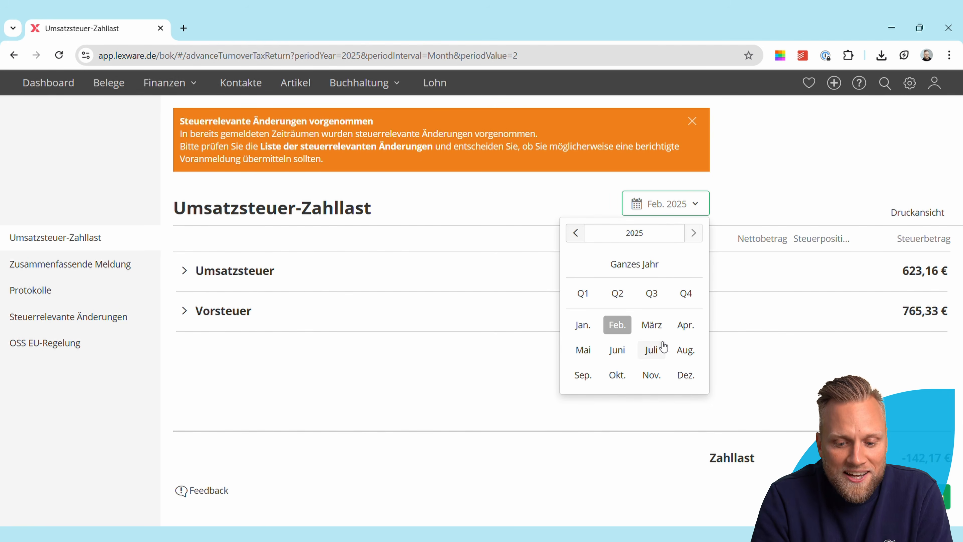
click(685, 350)
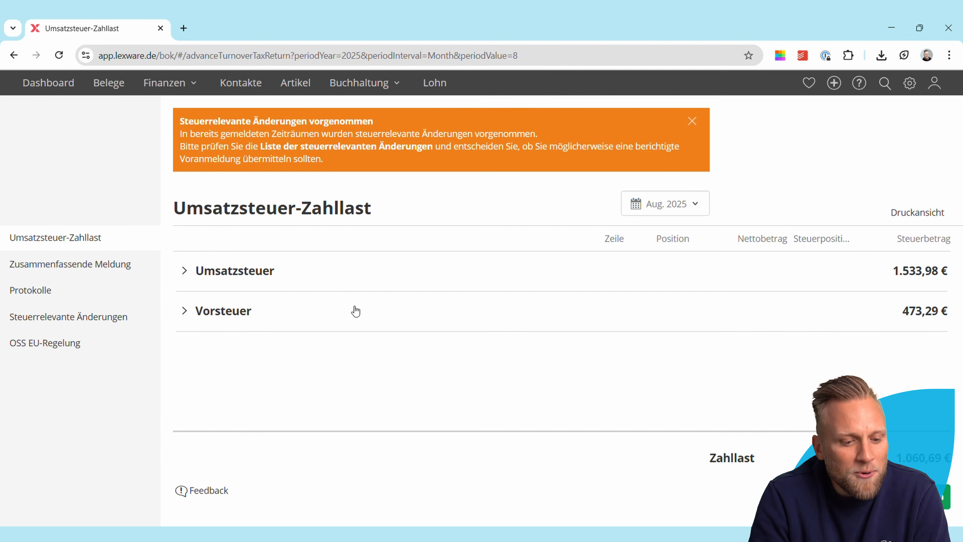
Step: Examine the August output VAT details under the 19% tax rate, including the 29.08.2025 payment entry for voucher 250045, and collapse the section
click(183, 271)
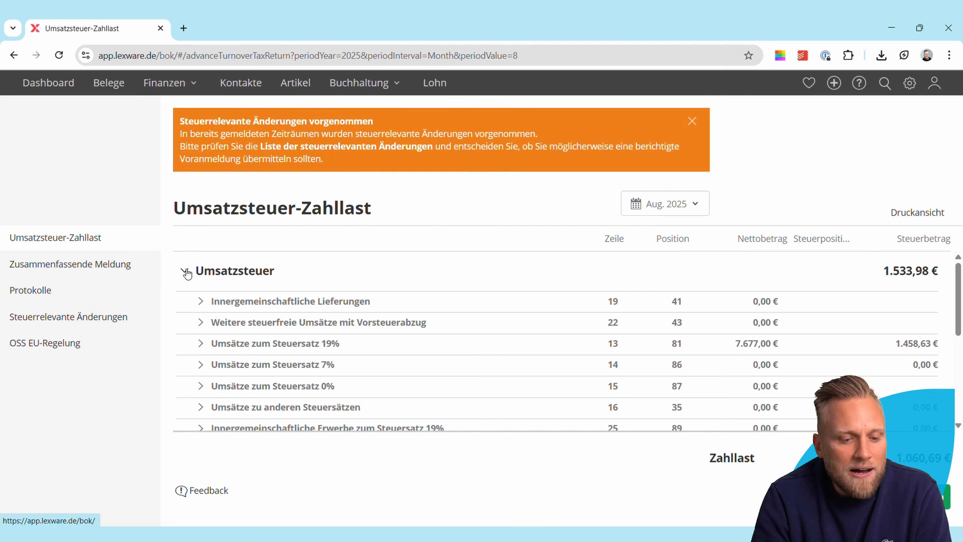
click(185, 271)
click(185, 273)
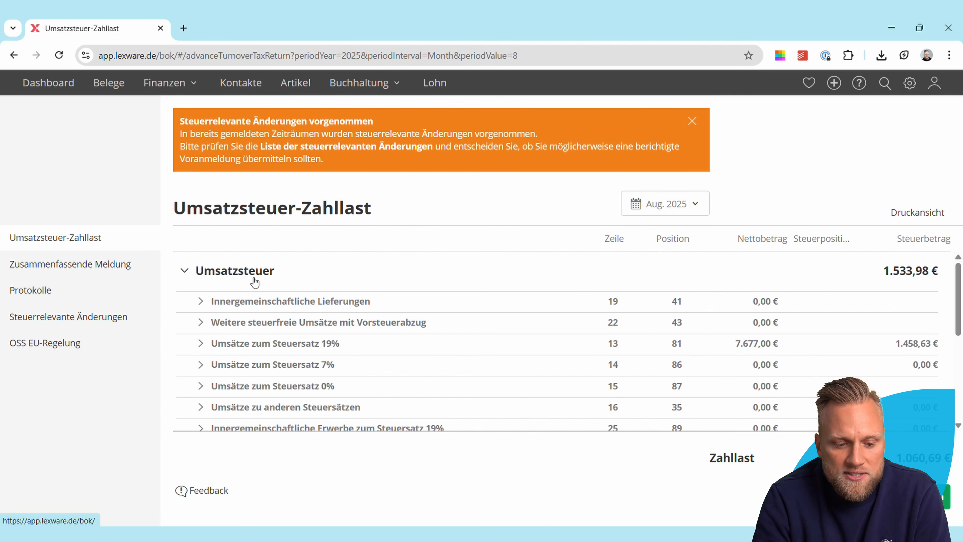
click(205, 345)
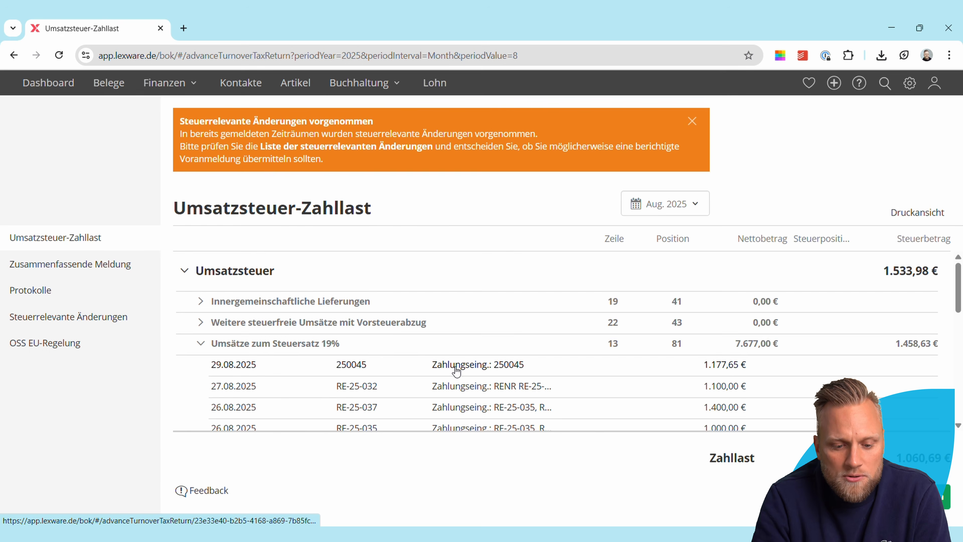
click(455, 370)
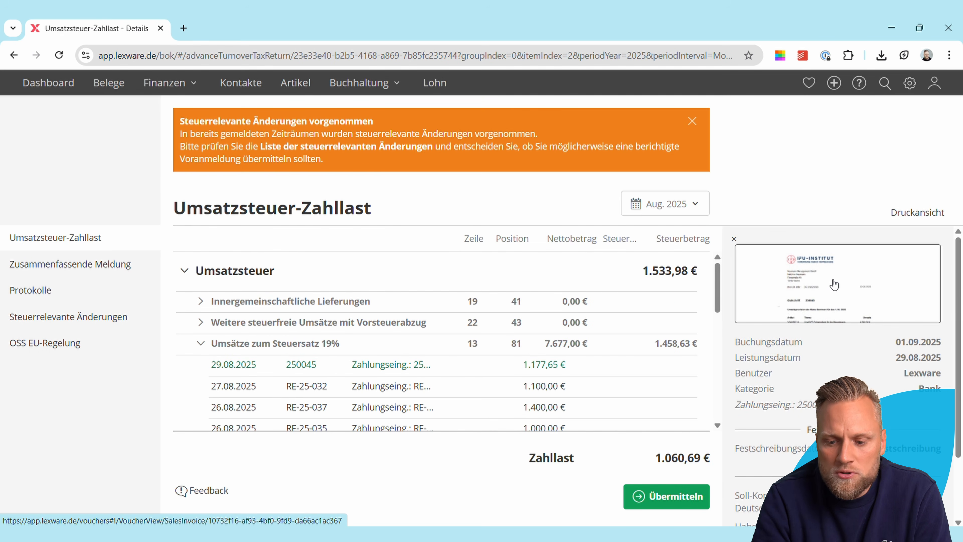
click(734, 239)
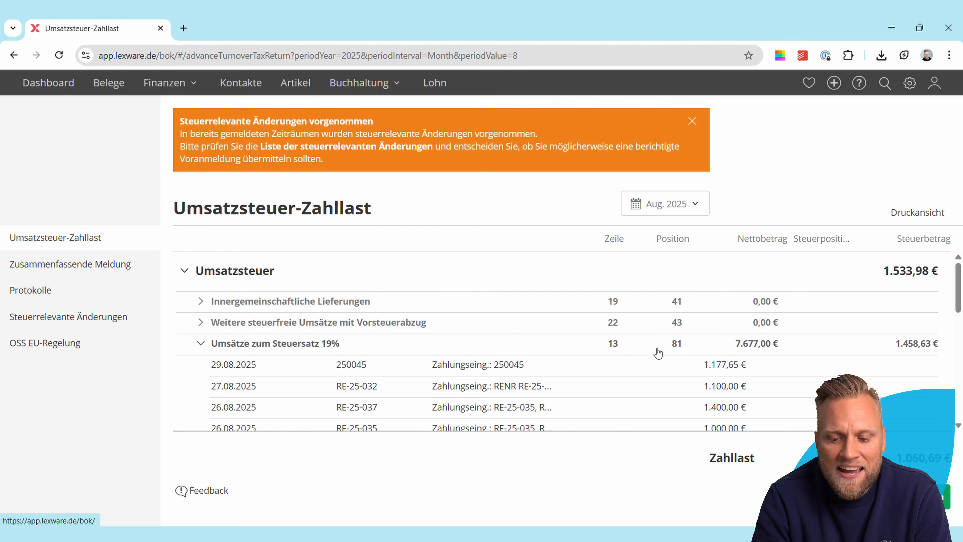
click(200, 346)
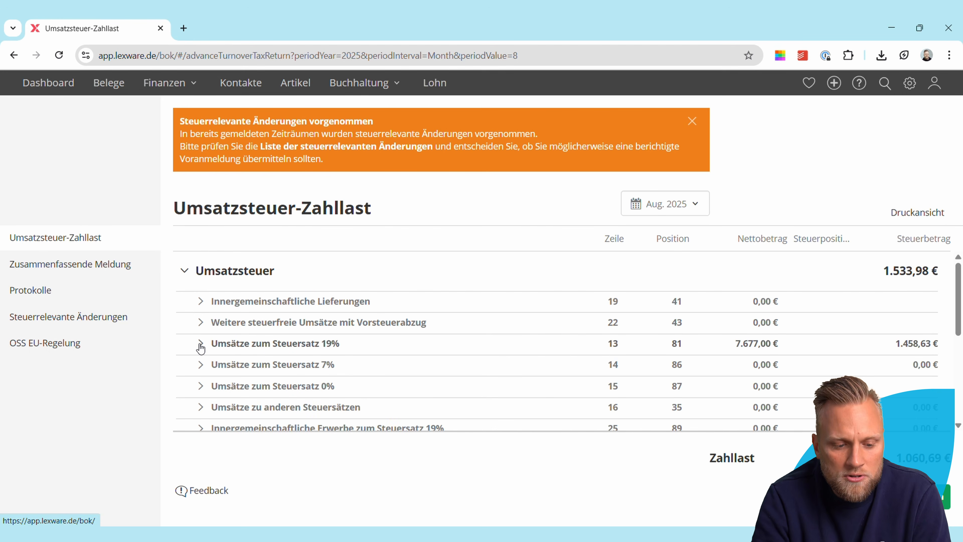
click(184, 271)
Step: Examine the individual bookings under deductible input tax (Abziehbare Vorsteuer), and collapse the Vorsteuer section again
click(184, 312)
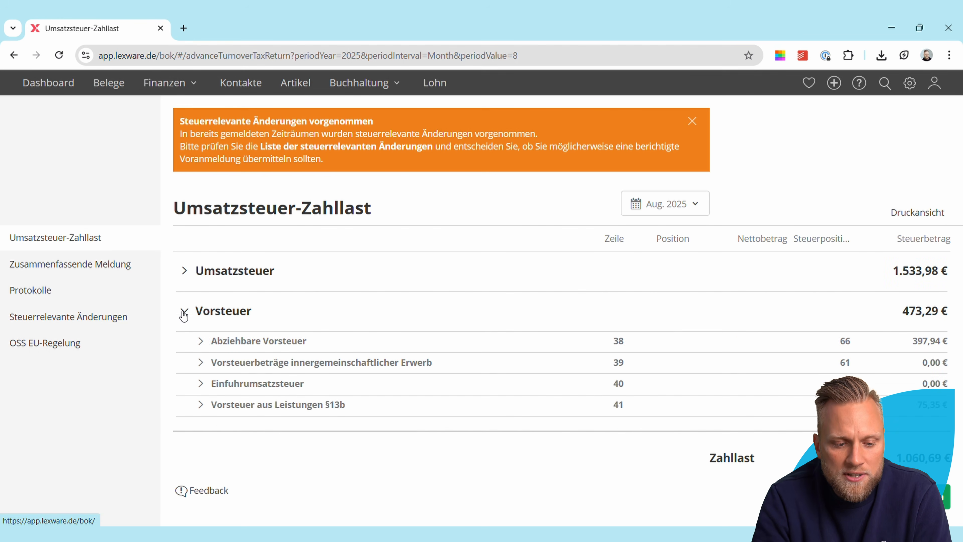
click(201, 341)
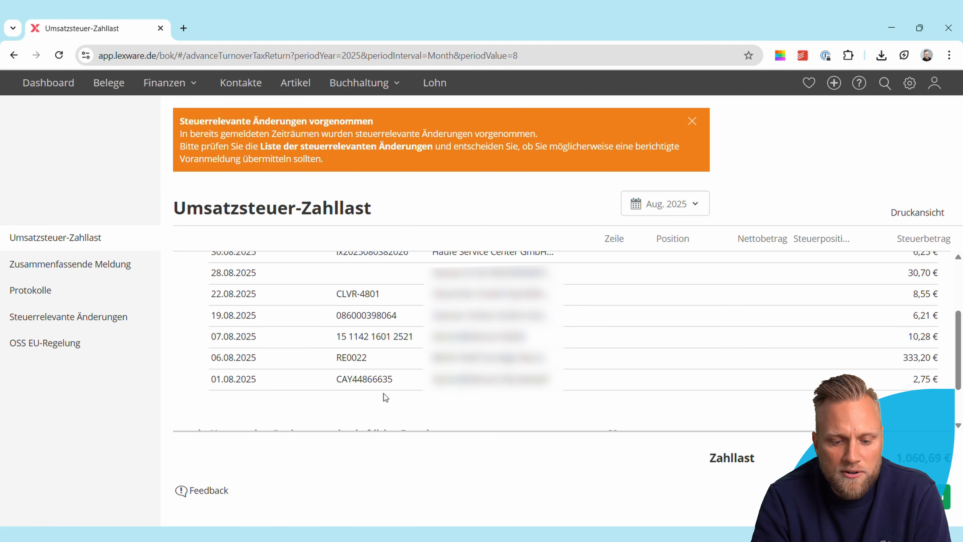
scroll(384, 394, up, 2)
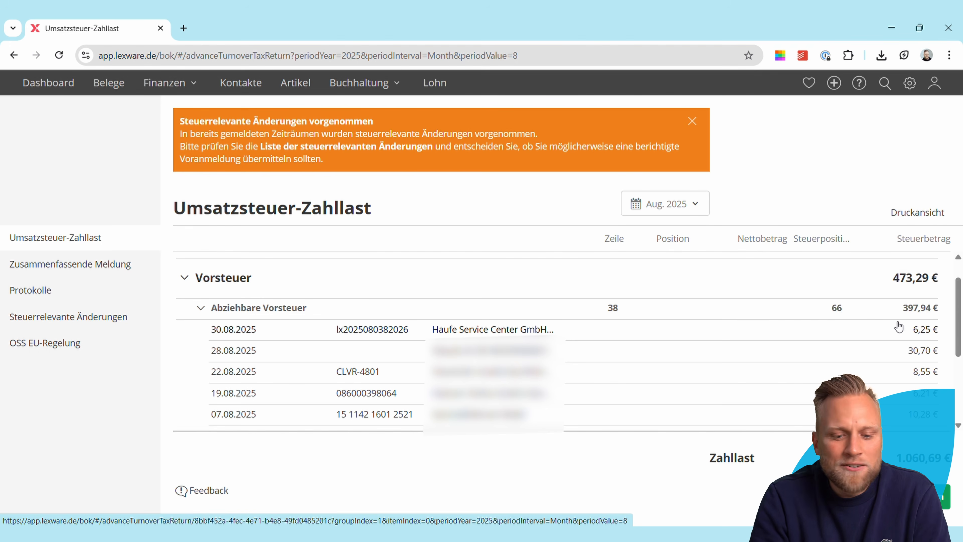
click(224, 315)
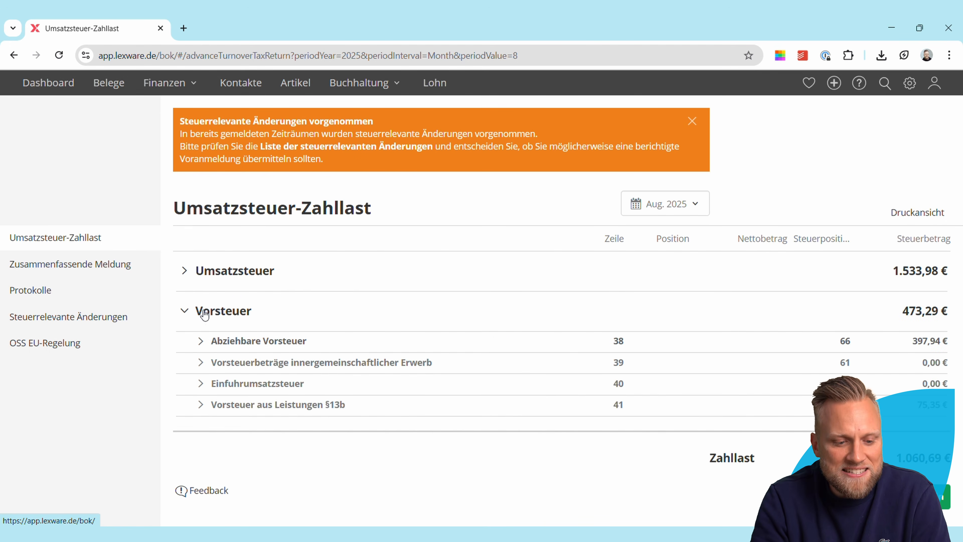
click(186, 311)
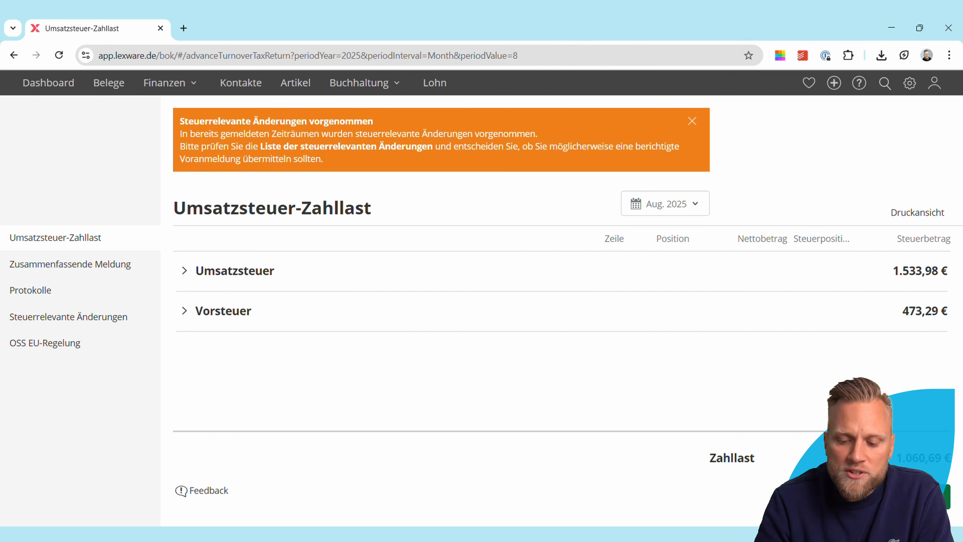
Step: Submit the advance VAT return for August 2025, confirming that the listed details are correct
click(889, 497)
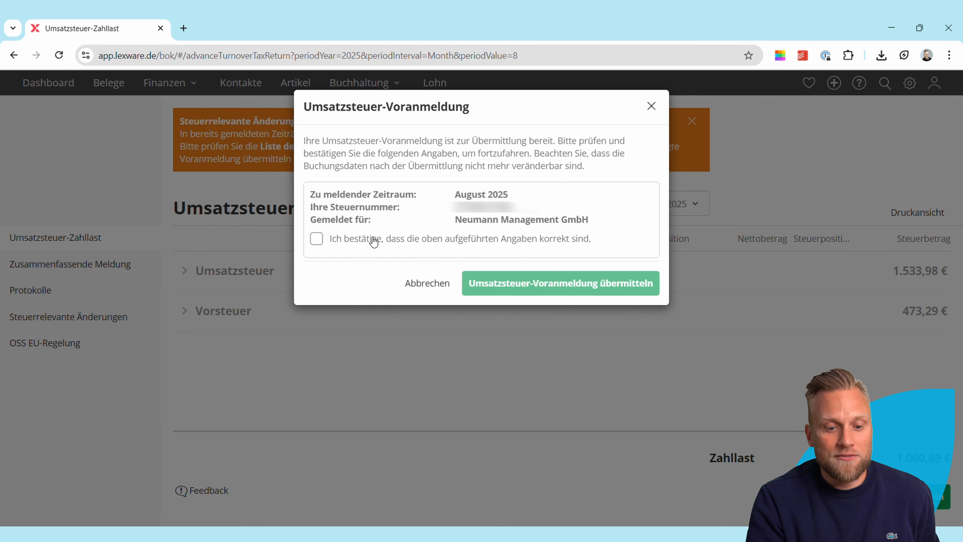
click(371, 239)
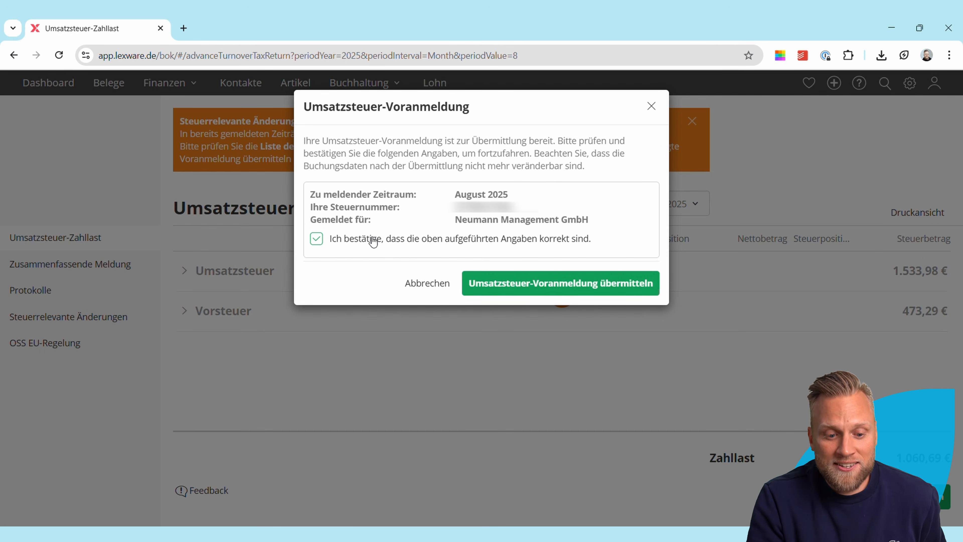
click(555, 284)
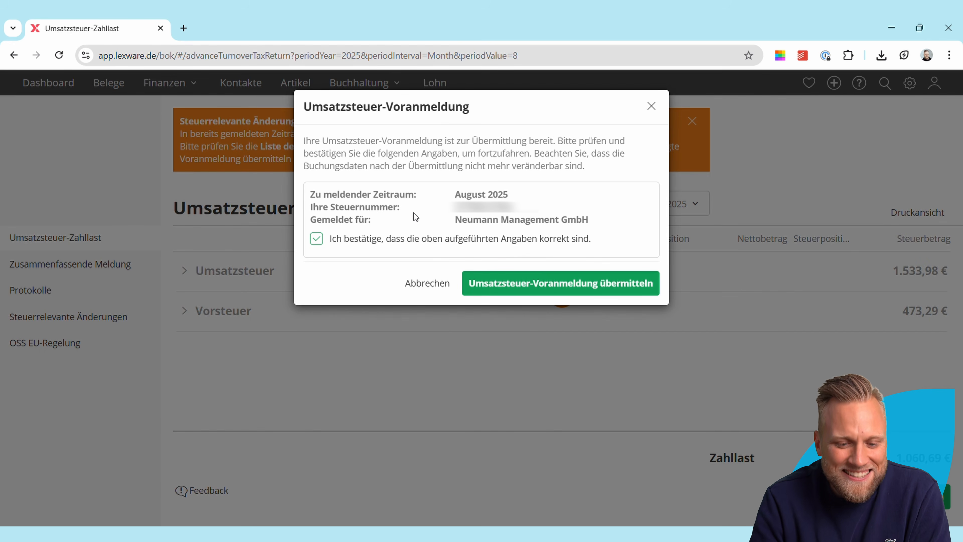
click(316, 240)
click(316, 240)
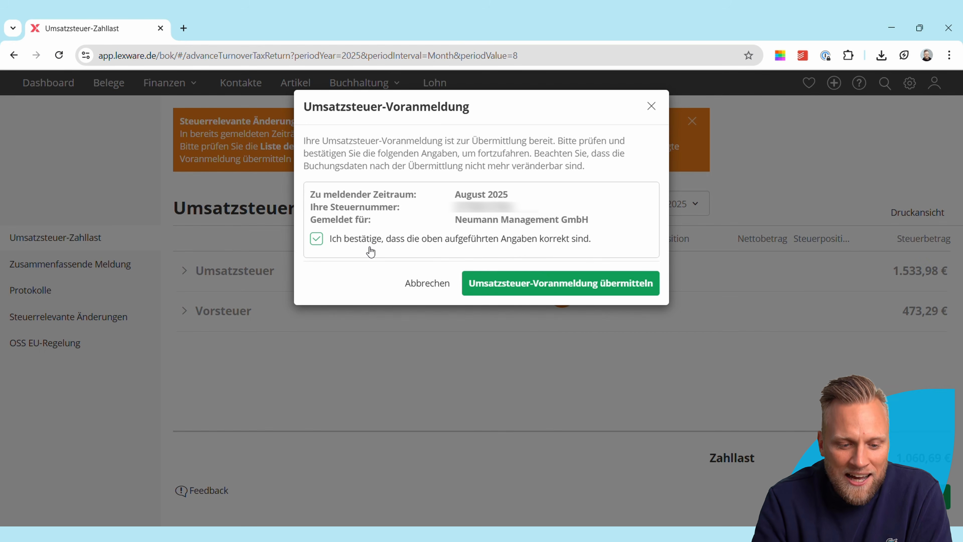
click(572, 288)
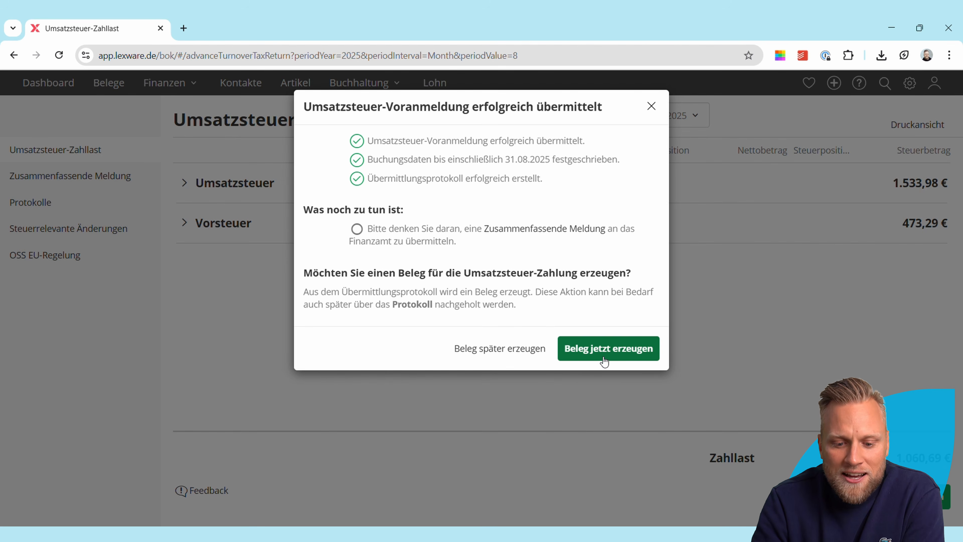
Step: Generate the voucher for the August 2025 VAT payment now and review its attached transmission protocol through to the Vorauszahlung section
click(609, 348)
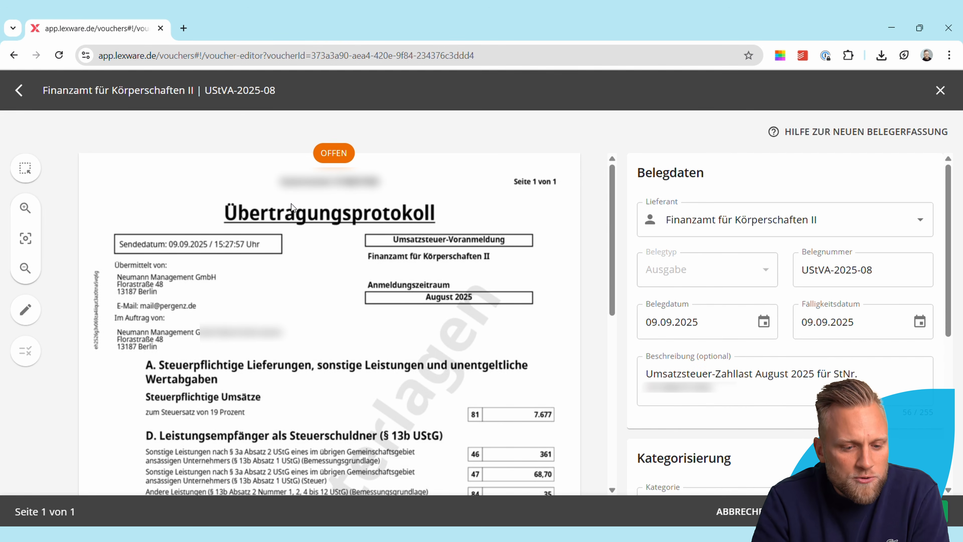
scroll(398, 228, down, 2)
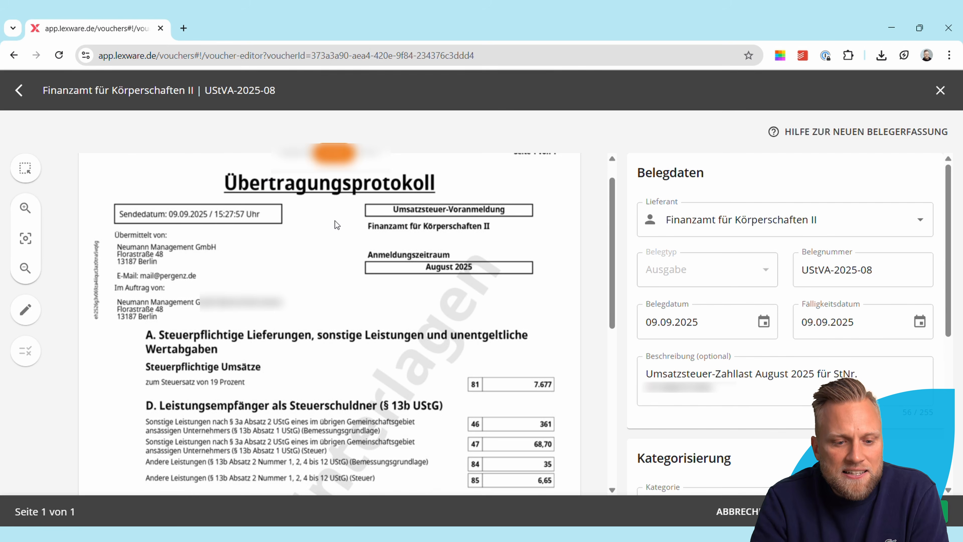
scroll(377, 238, down, 3)
scroll(377, 238, up, 3)
scroll(377, 238, down, 8)
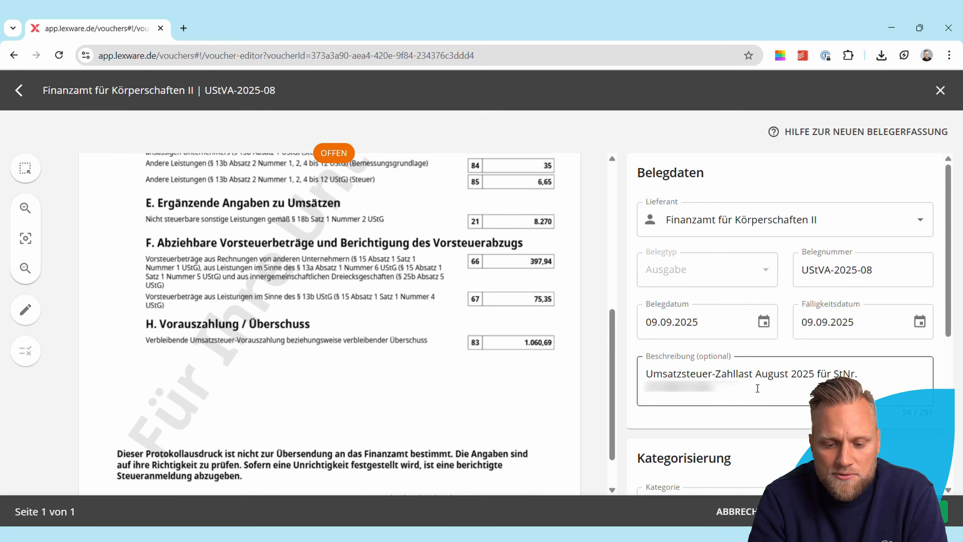
Step: Check the VAT payment voucher's category, total amount and payment status, and save and close the voucher
scroll(744, 380, down, 4)
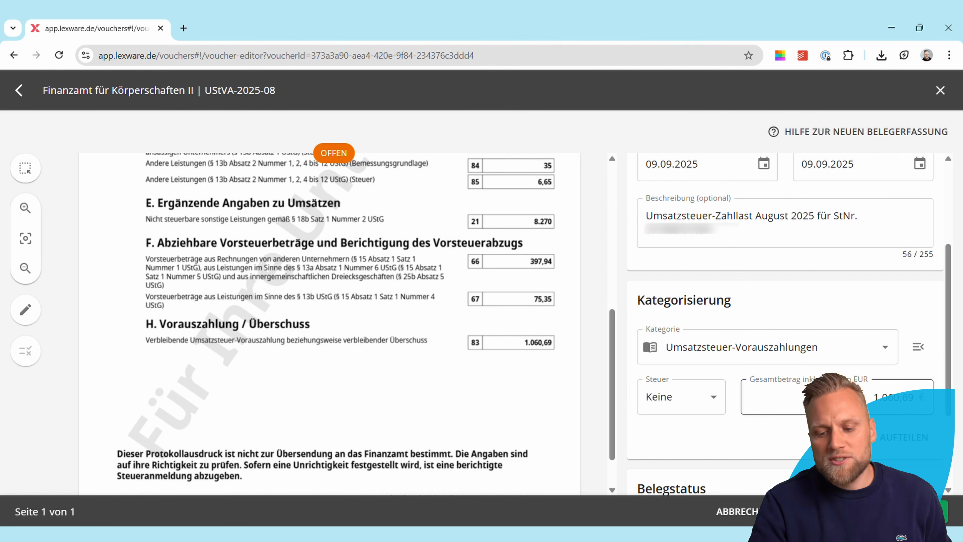
scroll(889, 494, down, 2)
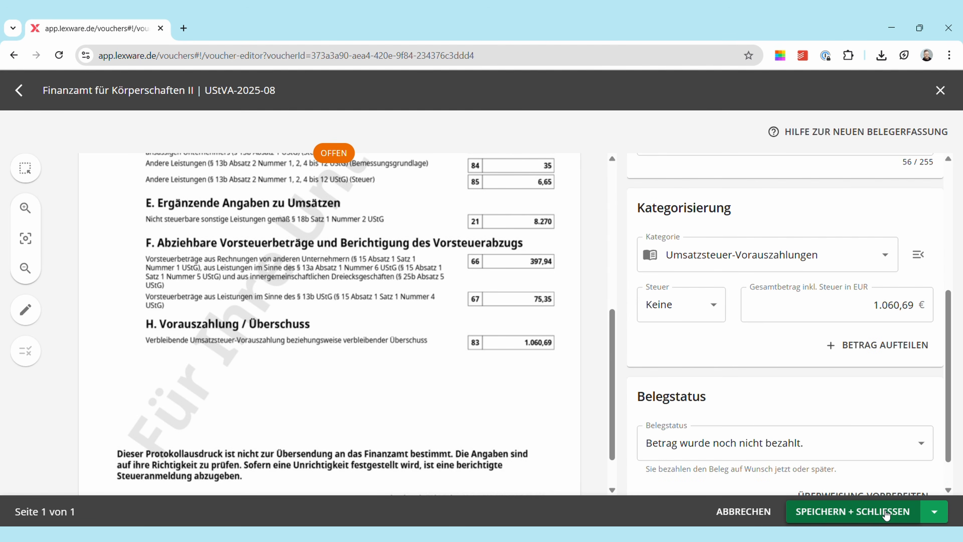
click(883, 510)
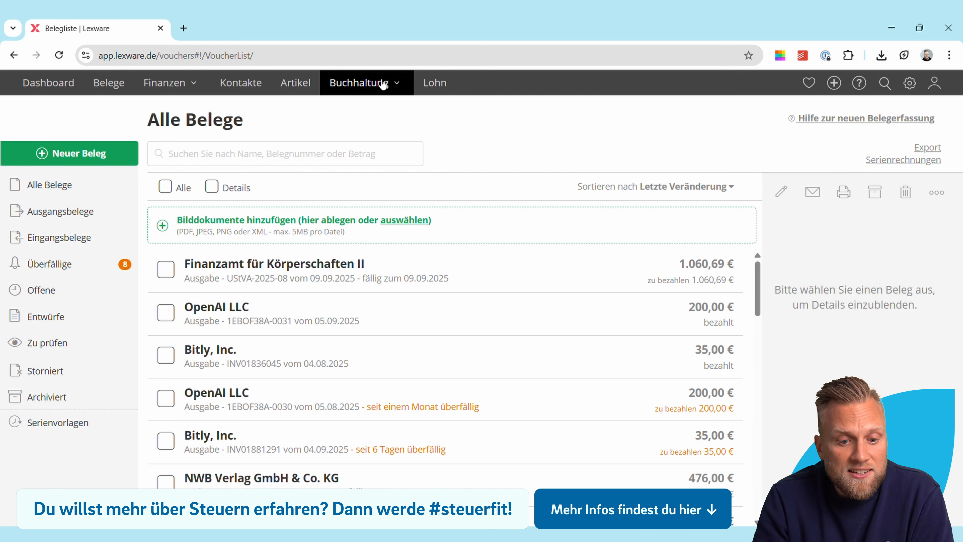
Step: Return to the ELSTER area of the bookkeeping section to view the Umsatzsteuer-Zahllast report and its available subsections
click(364, 83)
click(364, 125)
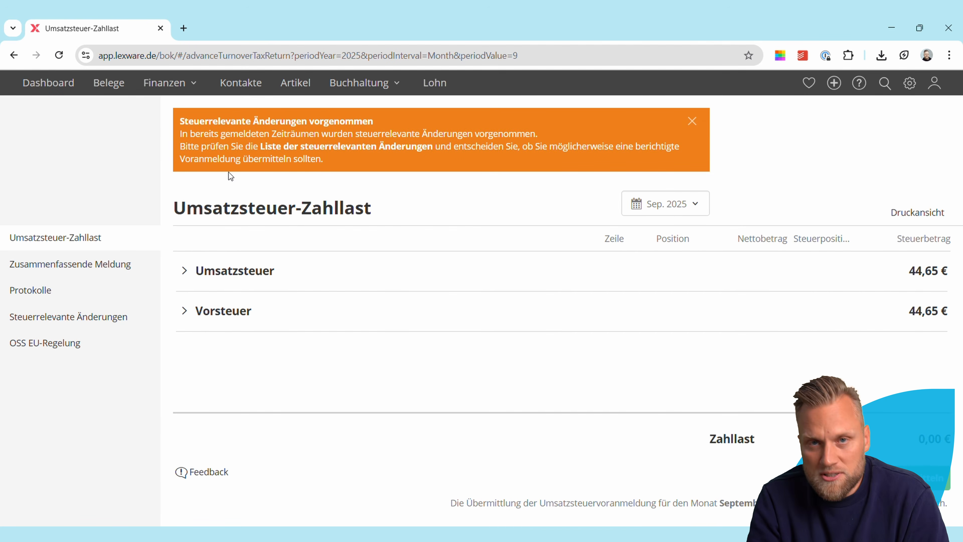
click(397, 91)
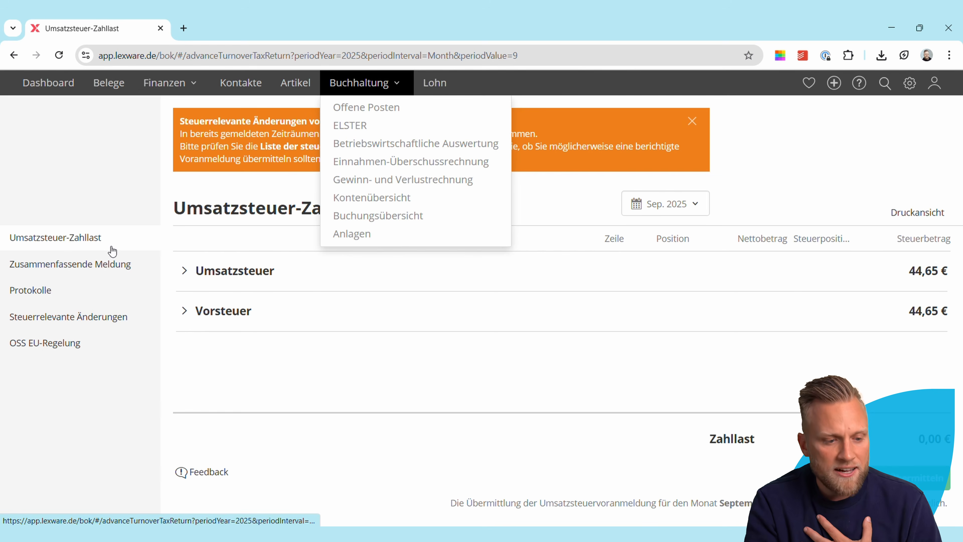
click(97, 200)
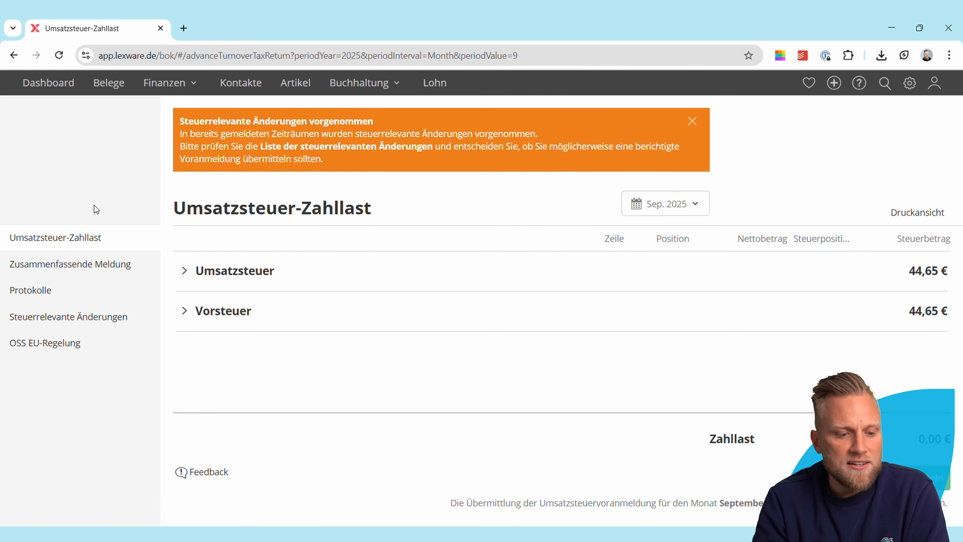
Step: View the Zusammenfassende Meldung for Q3 2025, and open the list of transmission protocols (Protokolle)
click(62, 265)
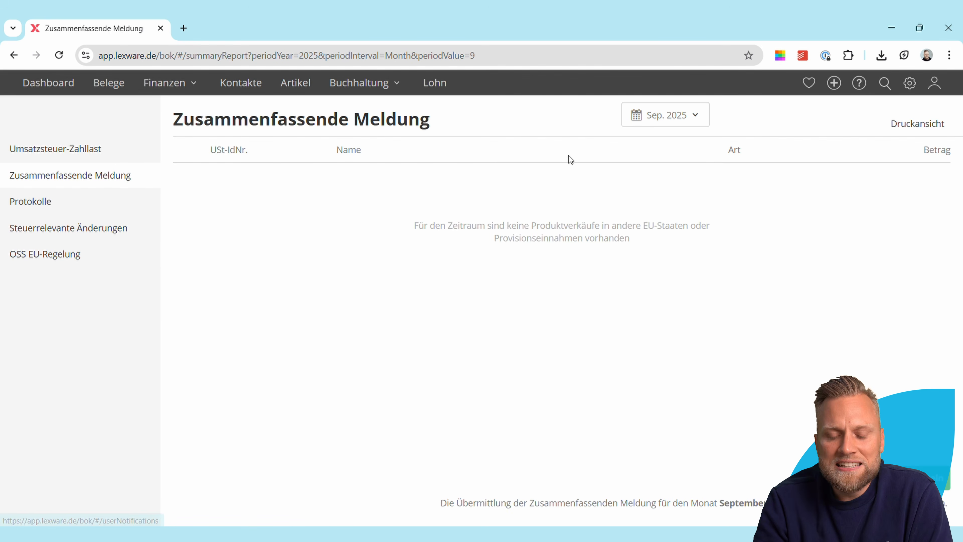
click(699, 113)
click(651, 205)
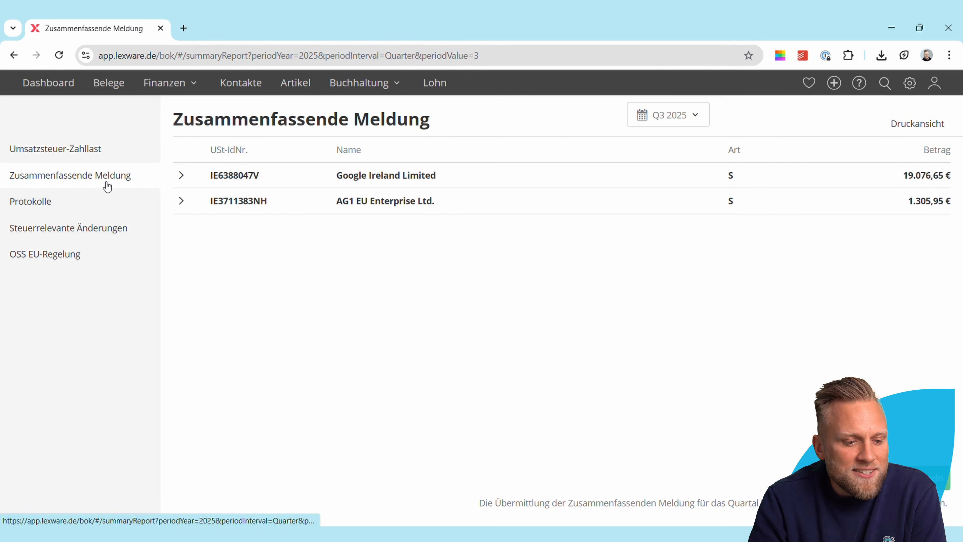
click(42, 208)
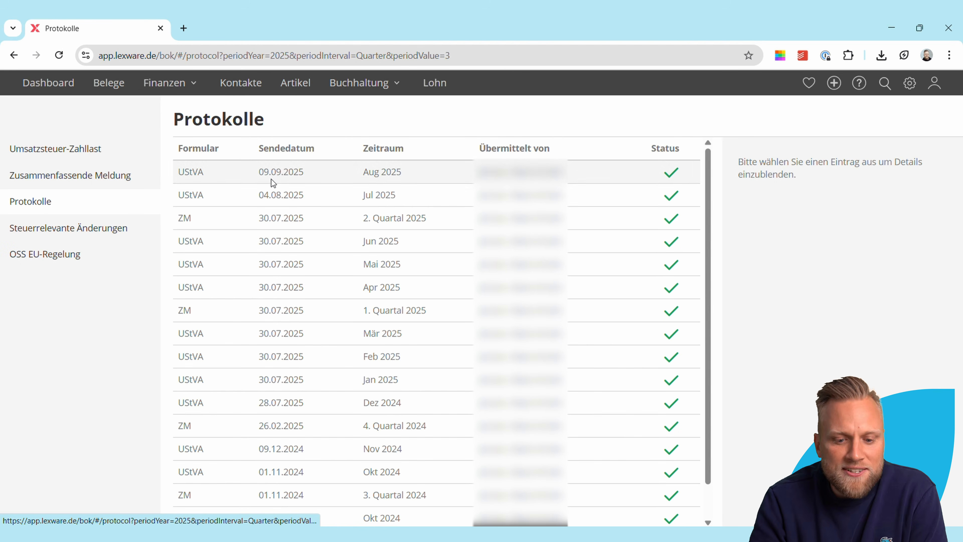